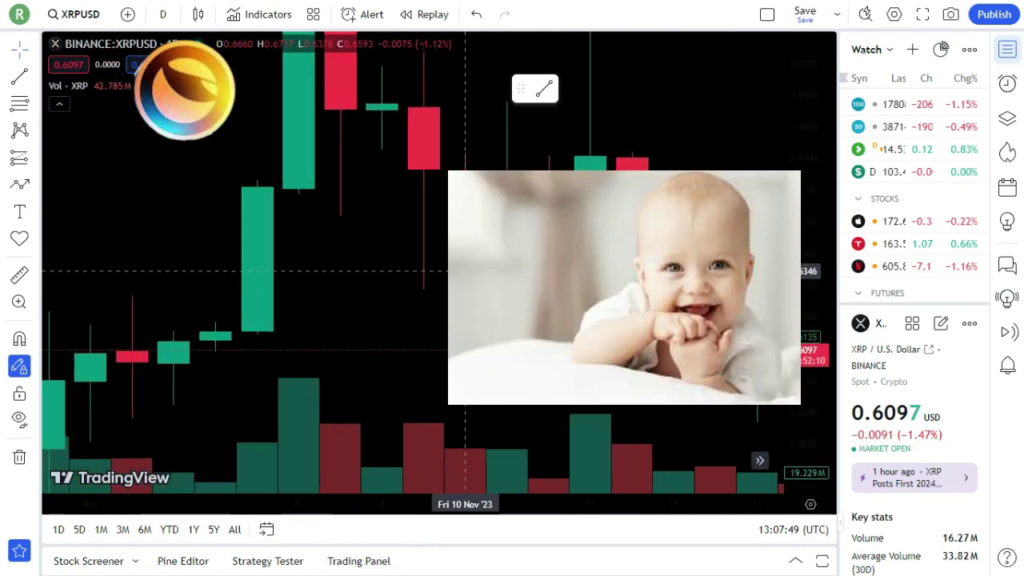
Draw an upward arrow marker at 3 November 2023, from about 0.6275 to about 0.6767.
{"action": "left_click", "coordinate": [35, 185]}
{"action": "left_click_drag", "start_coordinate": [311, 185], "coordinate": [656, 178]}
{"action": "left_click", "coordinate": [38, 244]}
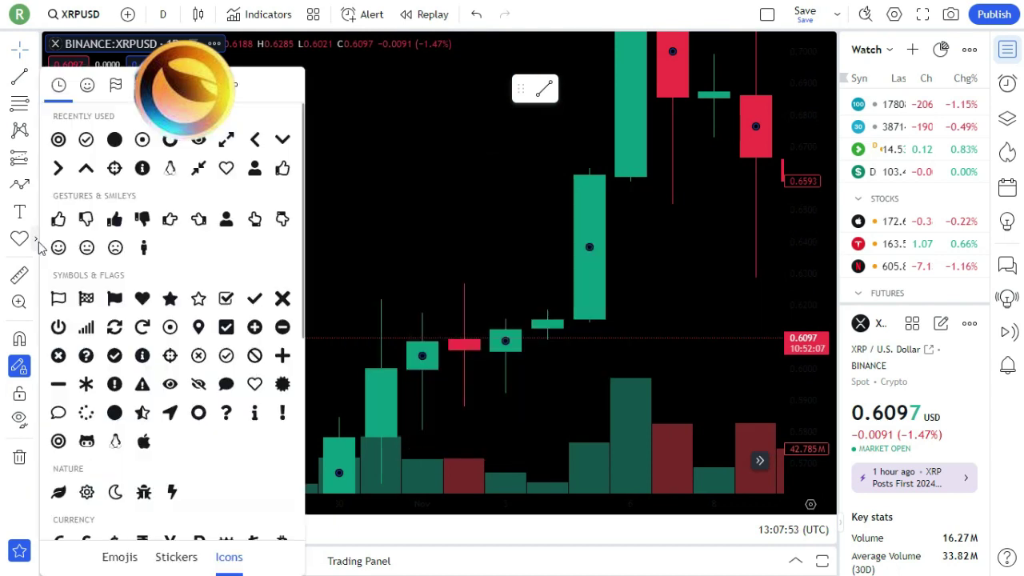
{"action": "left_click", "coordinate": [35, 184]}
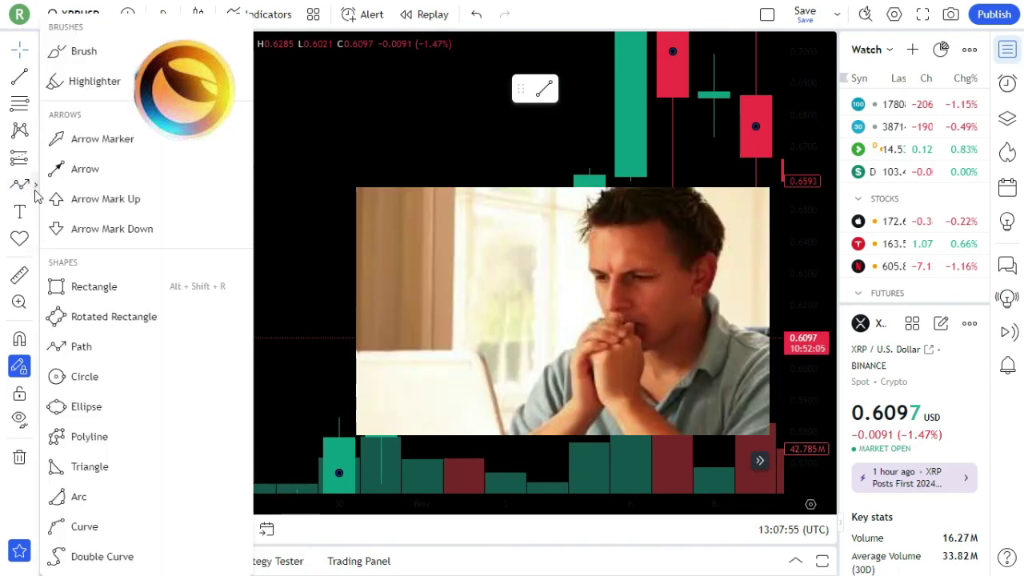
{"action": "left_click", "coordinate": [95, 138]}
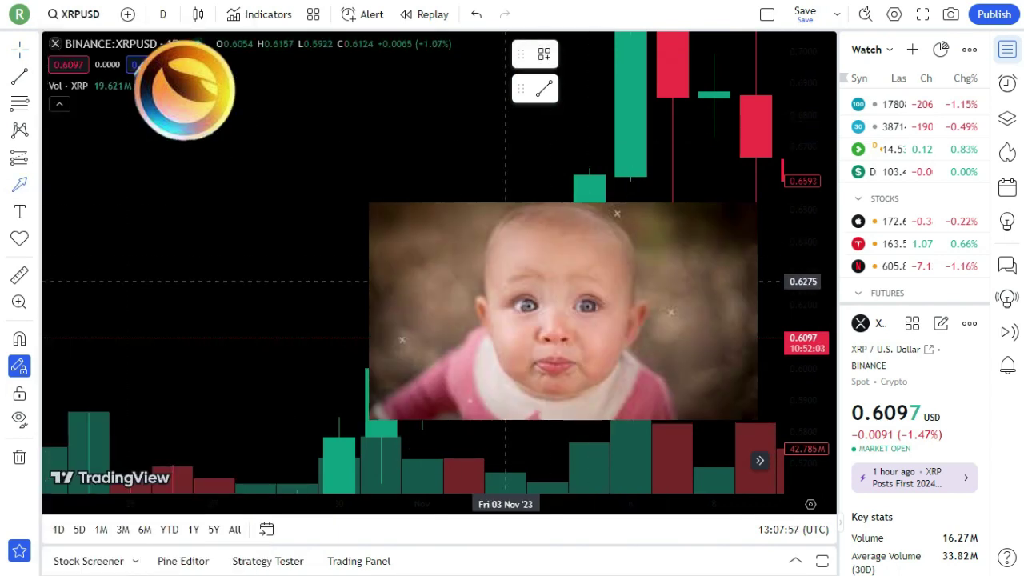
{"action": "left_click", "coordinate": [506, 280]}
{"action": "left_click_drag", "start_coordinate": [511, 121], "coordinate": [511, 120]}
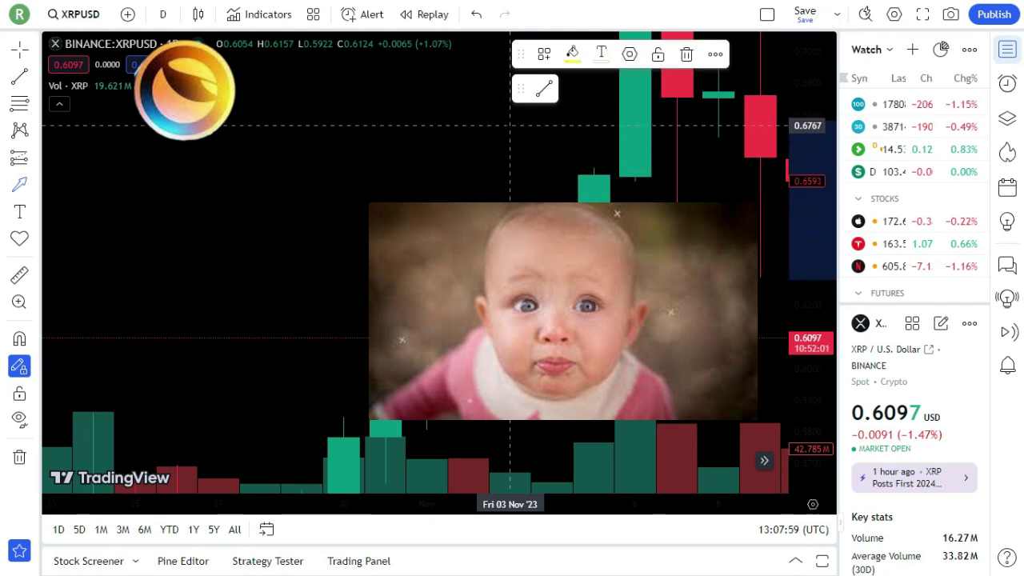
{"action": "left_click", "coordinate": [19, 46]}
Examine the XRPUSD daily candles from mid-November to about 20 December 2023, ending with the latest ones up close.
{"action": "mouse_move", "coordinate": [510, 152]}
{"action": "left_mouse_down"}
{"action": "mouse_move", "coordinate": [86, 128]}
{"action": "mouse_move", "coordinate": [336, 167]}
{"action": "mouse_move", "coordinate": [156, 167]}
{"action": "left_mouse_up"}
{"action": "left_click_drag", "start_coordinate": [488, 194], "coordinate": [265, 150]}
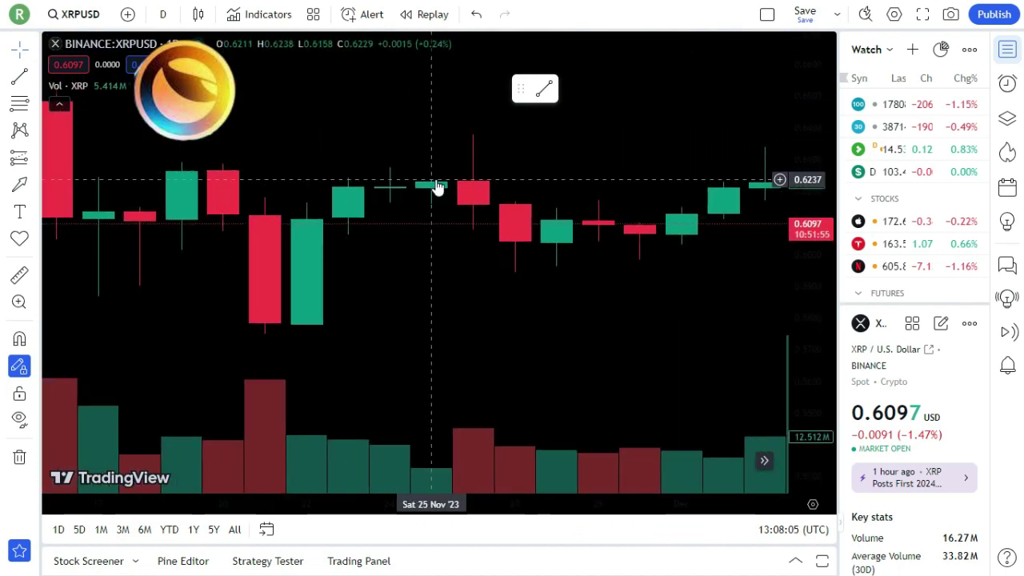
{"action": "scroll", "coordinate": [599, 200], "scroll_direction": "right", "scroll_amount": 10}
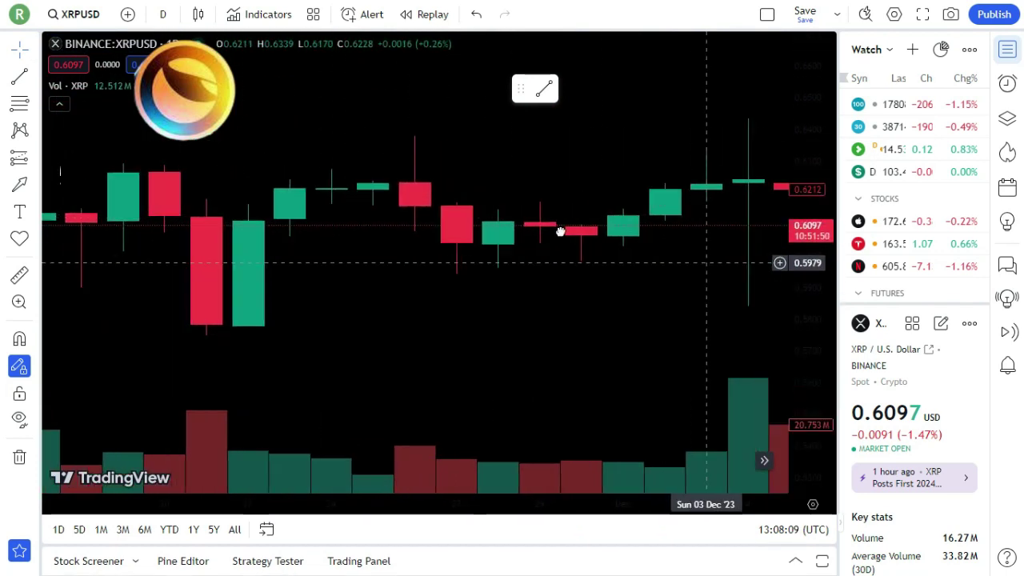
{"action": "scroll", "coordinate": [359, 275], "scroll_direction": "right", "scroll_amount": 5}
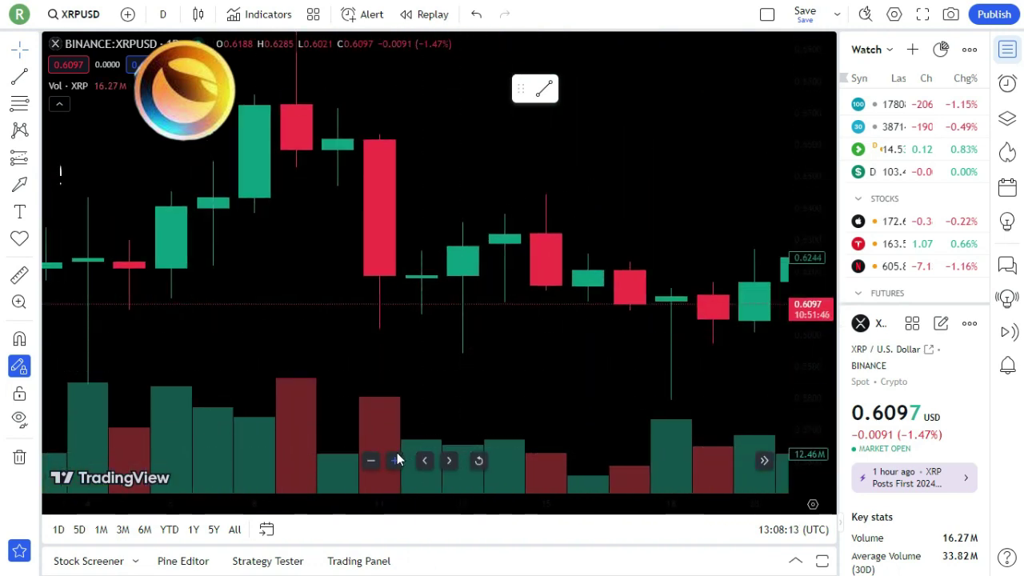
{"action": "left_click", "coordinate": [395, 460]}
{"action": "left_click", "coordinate": [395, 460]}
{"action": "left_click", "coordinate": [395, 460]}
{"action": "left_click", "coordinate": [395, 460]}
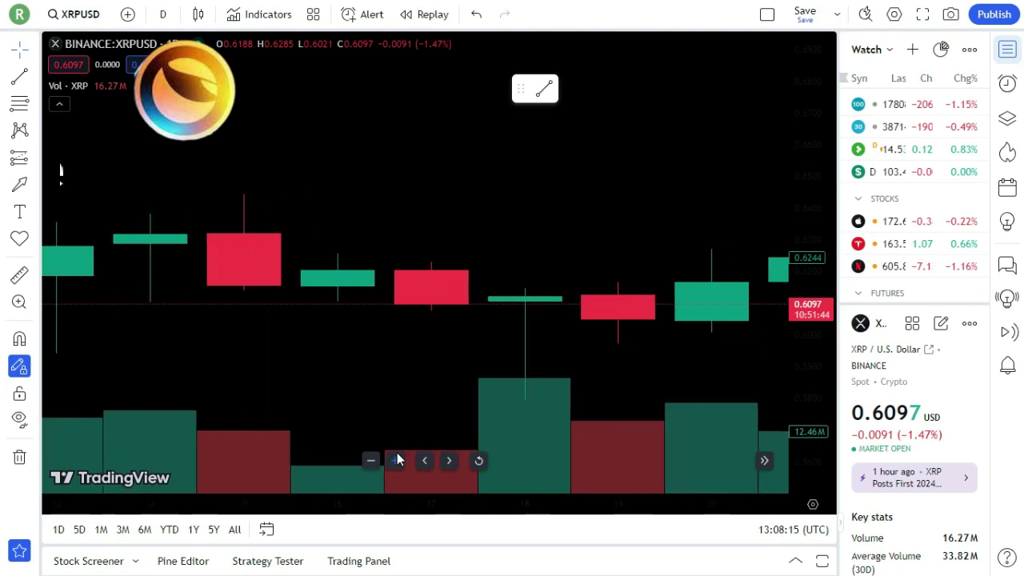
{"action": "left_click", "coordinate": [395, 459]}
{"action": "left_click", "coordinate": [395, 460]}
{"action": "left_click", "coordinate": [396, 460]}
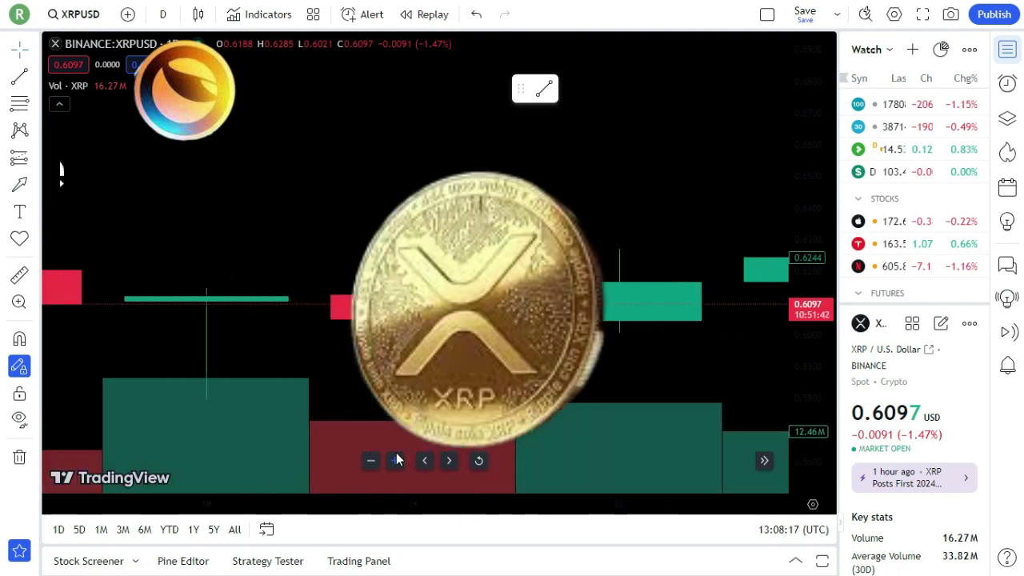
{"action": "left_click", "coordinate": [395, 460]}
{"action": "left_click", "coordinate": [395, 460]}
Examine the wider daily price and volume history, reaching back from December to mid-2023.
{"action": "left_click", "coordinate": [372, 462]}
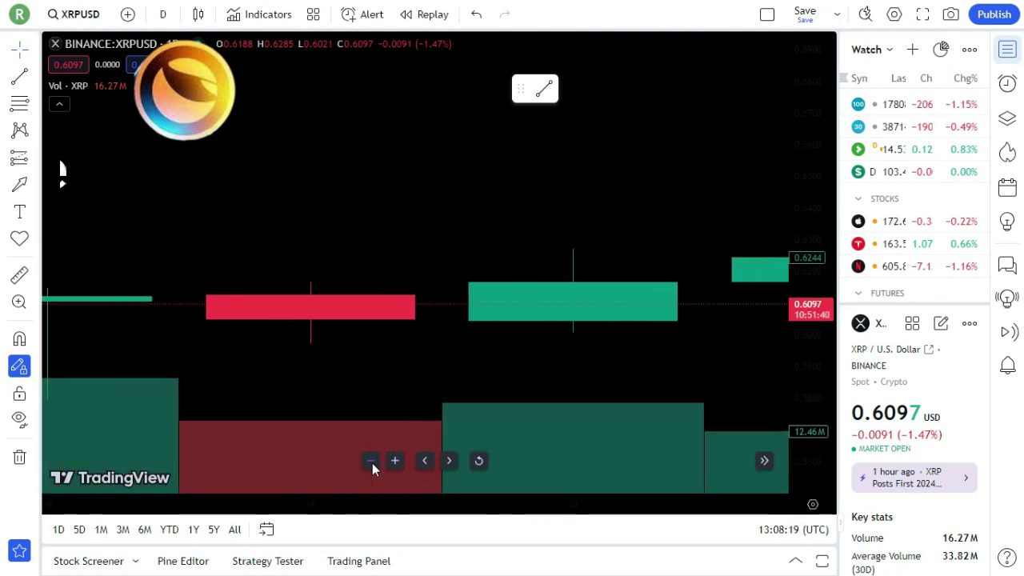
{"action": "left_click", "coordinate": [372, 462]}
{"action": "left_click", "coordinate": [372, 462]}
{"action": "left_click", "coordinate": [372, 462]}
{"action": "left_click", "coordinate": [372, 463]}
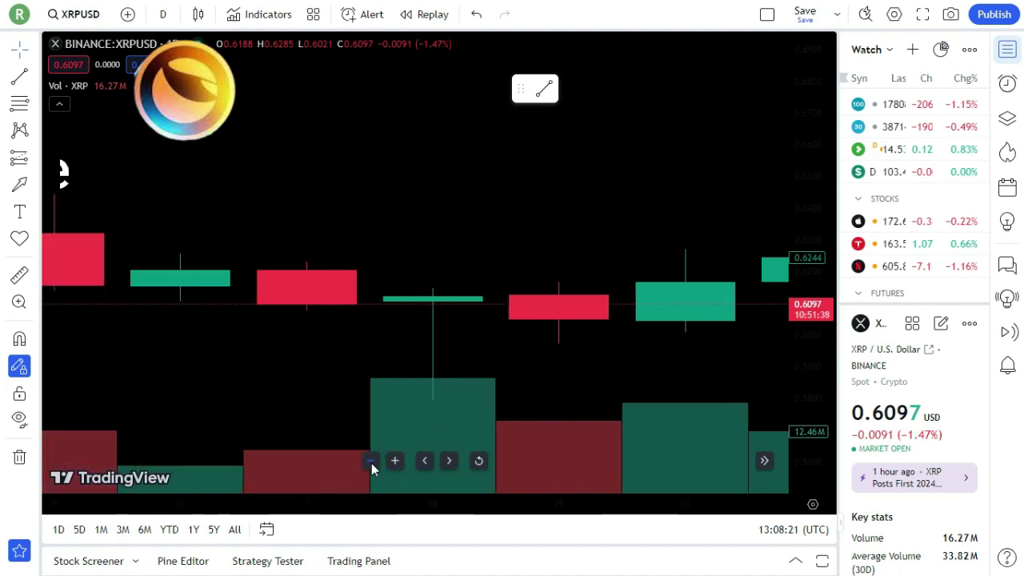
{"action": "left_click", "coordinate": [372, 462]}
{"action": "left_click", "coordinate": [372, 462]}
{"action": "left_click", "coordinate": [372, 462]}
{"action": "left_click", "coordinate": [372, 462]}
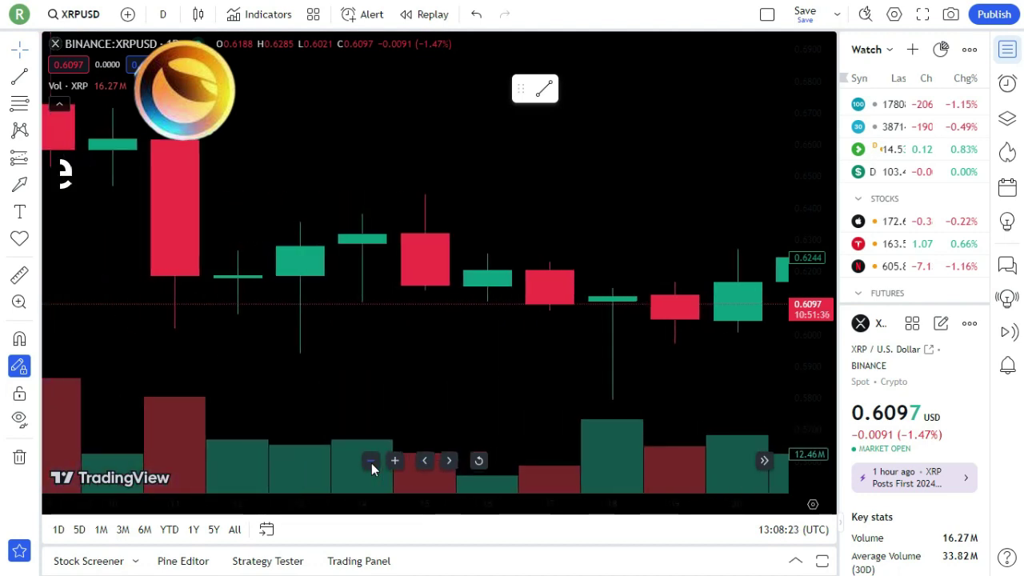
{"action": "left_click", "coordinate": [372, 462]}
{"action": "left_click", "coordinate": [371, 462]}
{"action": "left_click", "coordinate": [372, 462]}
{"action": "left_click", "coordinate": [369, 462]}
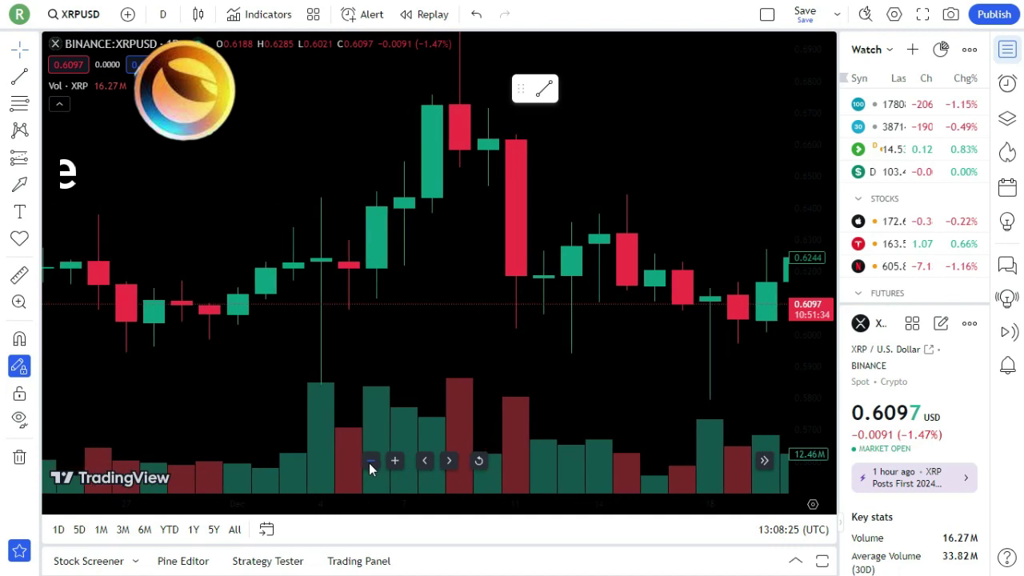
{"action": "left_click", "coordinate": [369, 462]}
{"action": "left_click", "coordinate": [368, 462]}
{"action": "left_click", "coordinate": [367, 461]}
{"action": "left_click", "coordinate": [368, 461]}
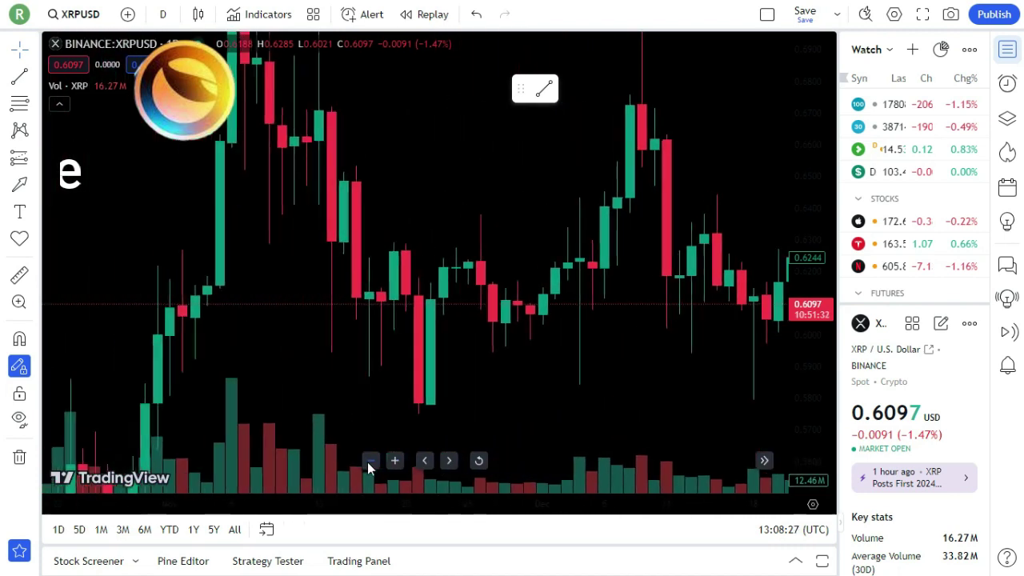
{"action": "left_click", "coordinate": [367, 461]}
{"action": "left_click", "coordinate": [367, 462]}
{"action": "left_click", "coordinate": [367, 462]}
{"action": "left_click", "coordinate": [367, 462]}
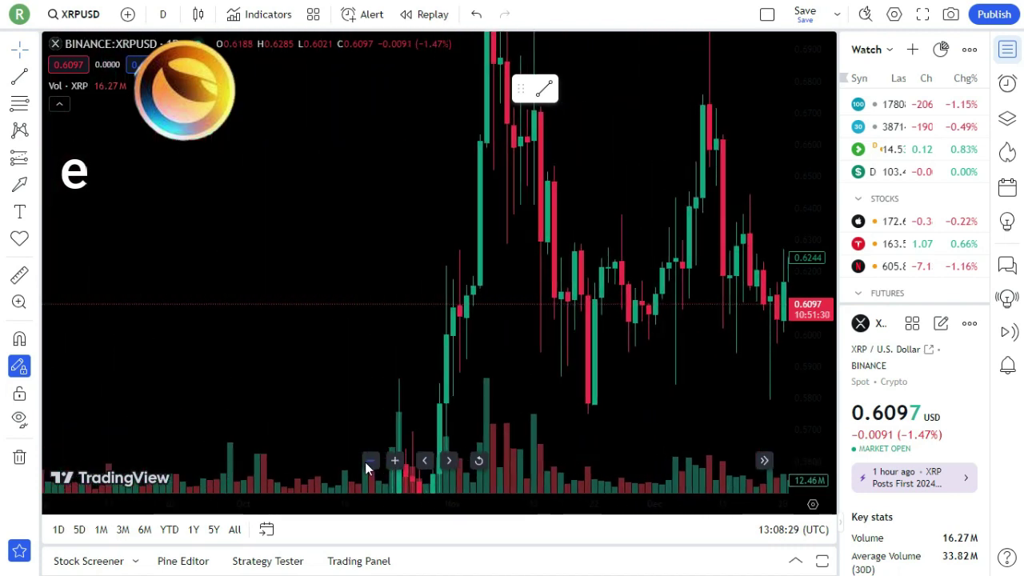
{"action": "left_click", "coordinate": [367, 462]}
{"action": "left_click", "coordinate": [367, 462]}
{"action": "left_click", "coordinate": [367, 462]}
{"action": "left_click", "coordinate": [365, 460]}
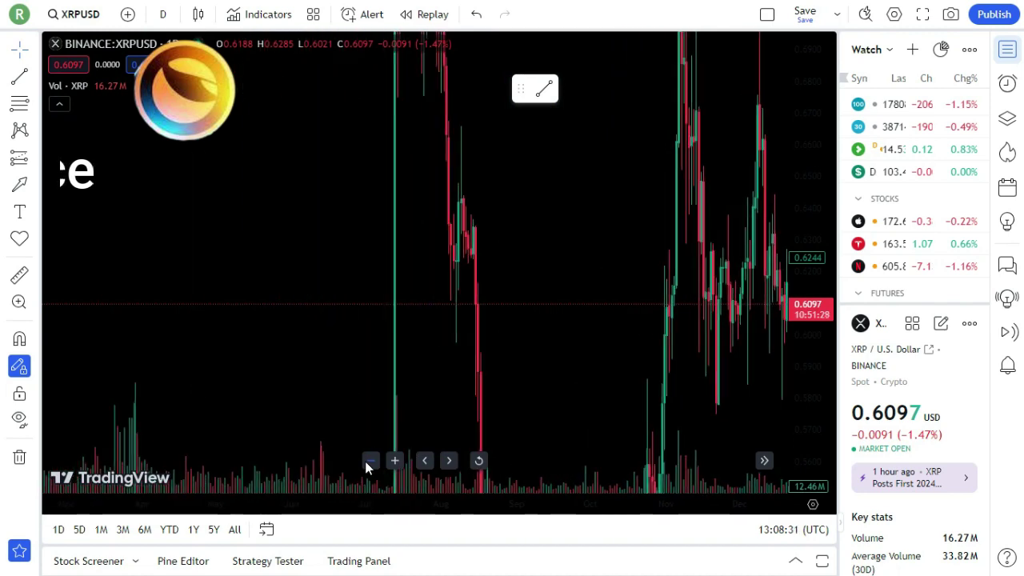
{"action": "left_click", "coordinate": [364, 461]}
Inspect the individual mid-December 2023 candles and their volume bars at high magnification.
{"action": "left_click", "coordinate": [395, 456]}
{"action": "left_click", "coordinate": [395, 460]}
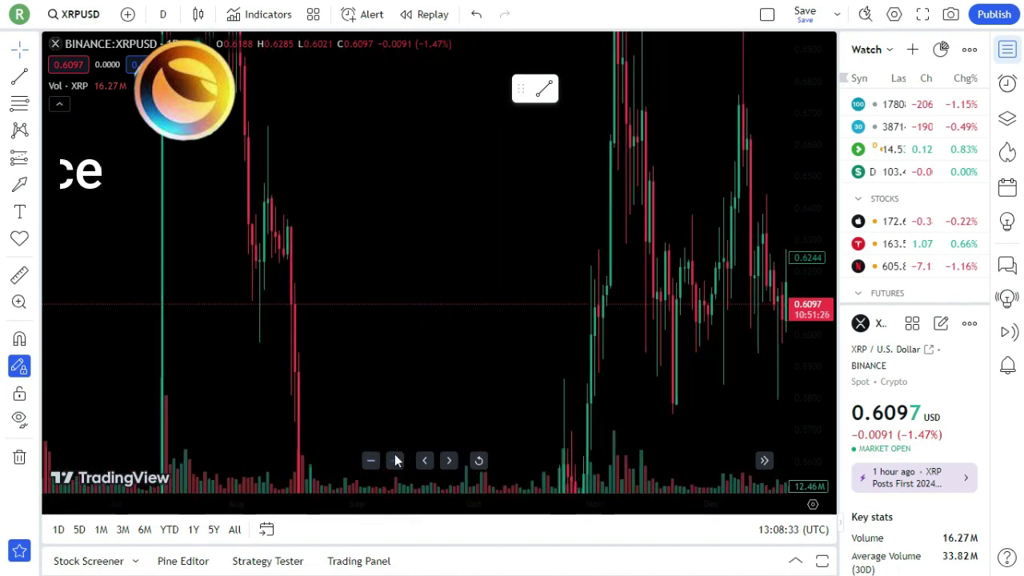
{"action": "left_click", "coordinate": [395, 460]}
{"action": "left_click", "coordinate": [395, 460]}
{"action": "left_click", "coordinate": [395, 459]}
{"action": "left_click", "coordinate": [395, 460]}
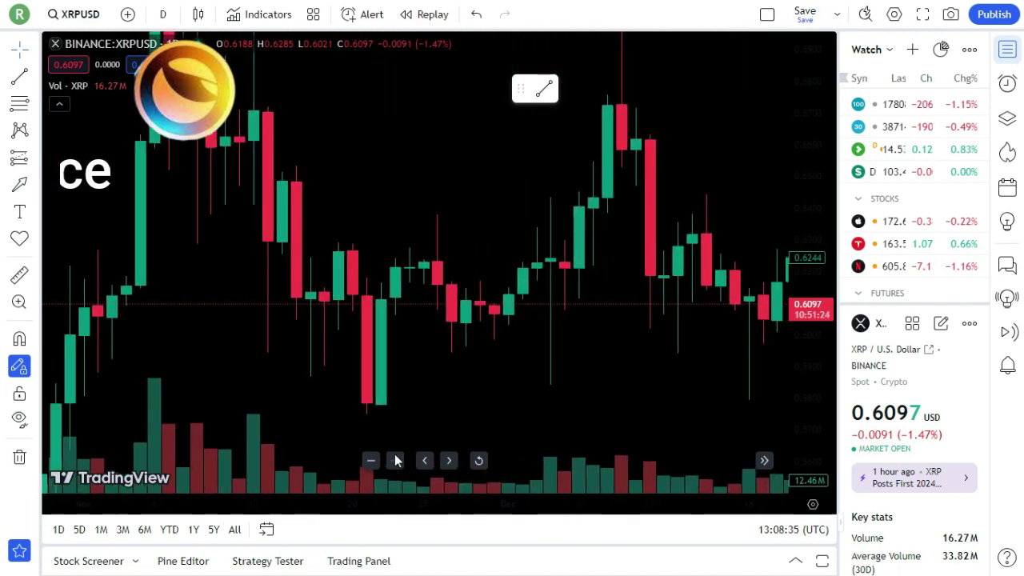
{"action": "left_click", "coordinate": [395, 460]}
{"action": "left_click", "coordinate": [395, 460]}
{"action": "left_click", "coordinate": [395, 460]}
{"action": "left_click", "coordinate": [395, 460]}
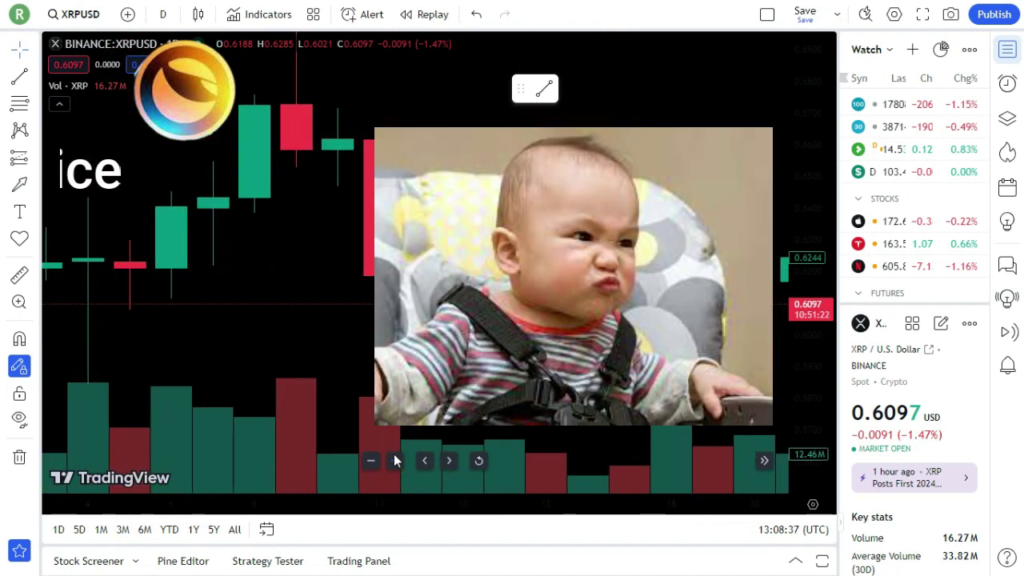
{"action": "left_click", "coordinate": [395, 460]}
{"action": "left_click", "coordinate": [395, 460]}
{"action": "left_click", "coordinate": [395, 460]}
{"action": "left_click", "coordinate": [395, 460]}
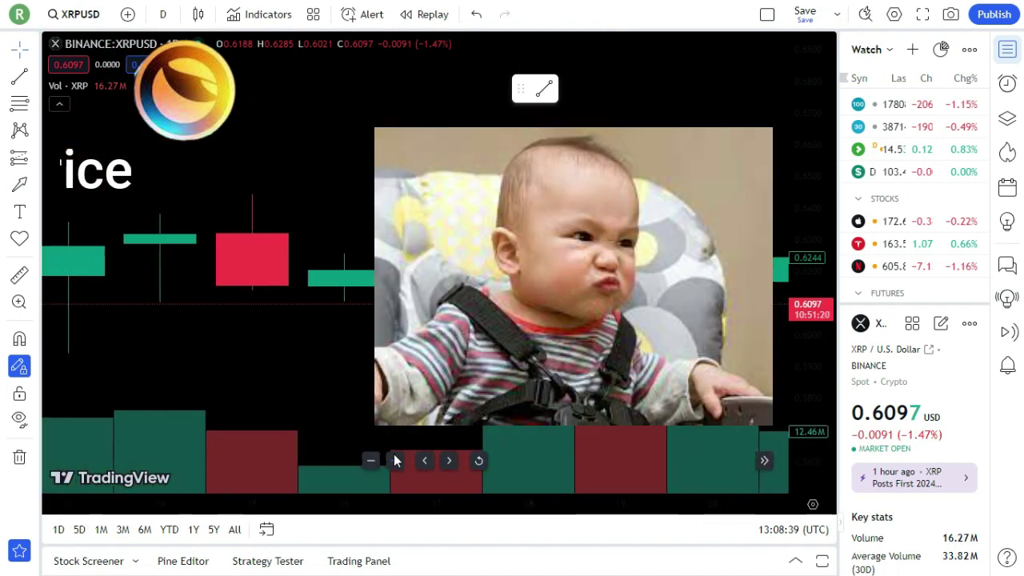
{"action": "left_click", "coordinate": [395, 460]}
{"action": "left_click", "coordinate": [395, 459]}
Review the enlarged daily candles from late December 2023 to 1 January 2024 and return to around 20 December.
{"action": "left_click_drag", "start_coordinate": [701, 363], "coordinate": [218, 268]}
{"action": "left_click_drag", "start_coordinate": [584, 308], "coordinate": [91, 223]}
{"action": "left_click_drag", "start_coordinate": [341, 224], "coordinate": [4, 288]}
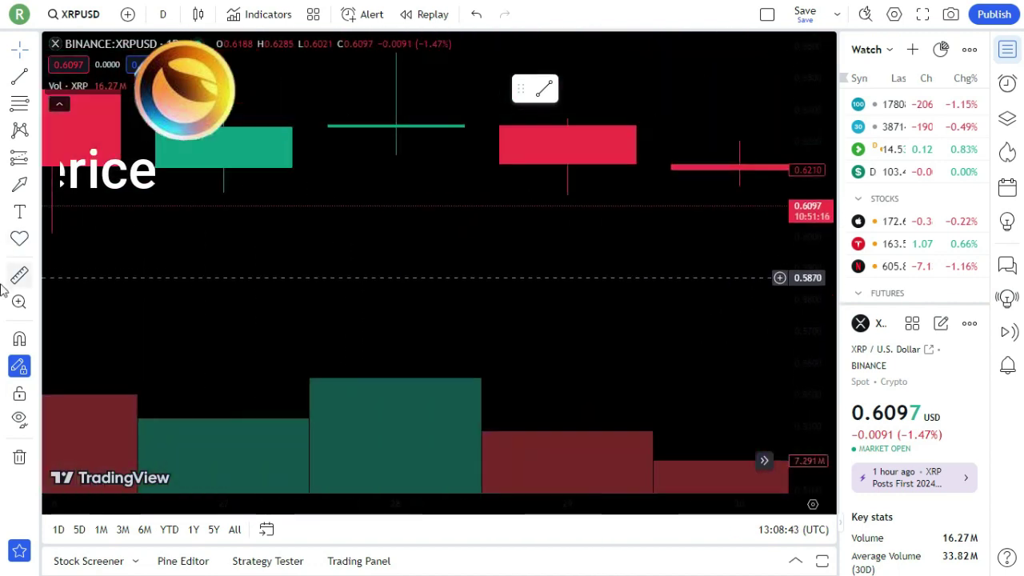
{"action": "left_click_drag", "start_coordinate": [437, 180], "coordinate": [97, 213]}
{"action": "left_click_drag", "start_coordinate": [571, 156], "coordinate": [140, 205]}
{"action": "left_click_drag", "start_coordinate": [240, 214], "coordinate": [649, 208]}
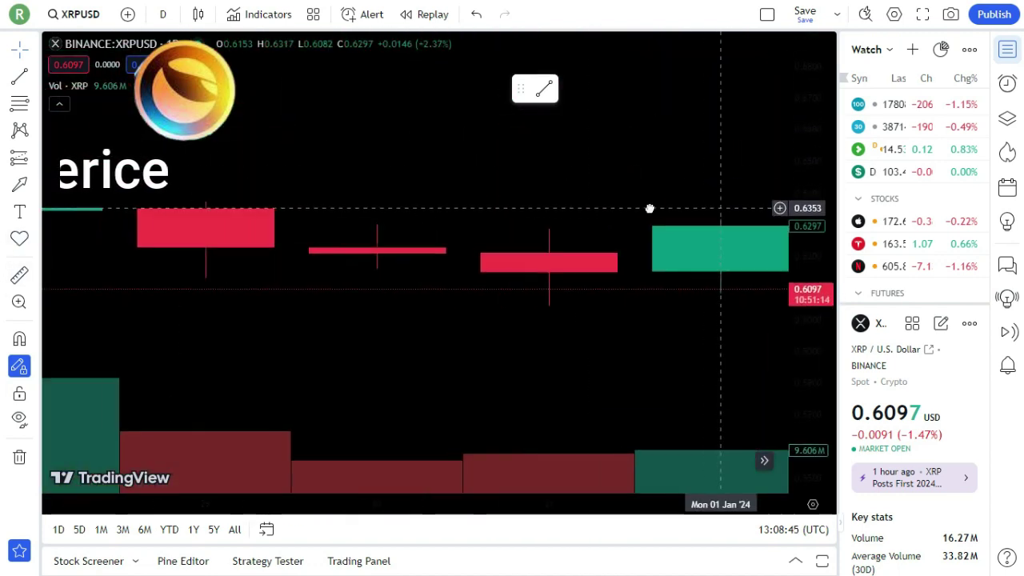
{"action": "left_click_drag", "start_coordinate": [216, 233], "coordinate": [484, 244]}
{"action": "left_click_drag", "start_coordinate": [119, 224], "coordinate": [399, 220]}
{"action": "left_click_drag", "start_coordinate": [88, 186], "coordinate": [342, 195]}
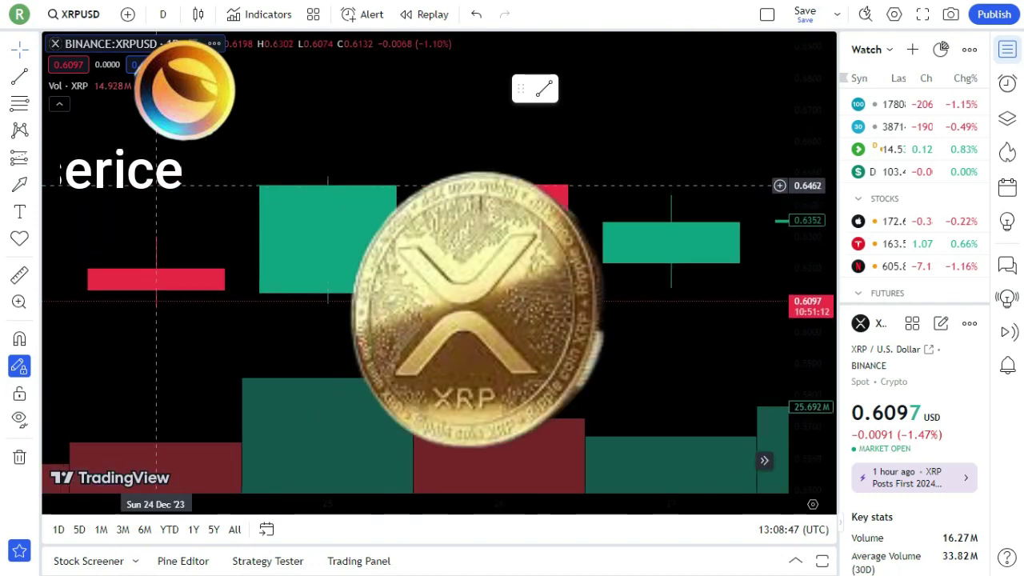
{"action": "left_click_drag", "start_coordinate": [155, 185], "coordinate": [367, 203]}
{"action": "left_click", "coordinate": [34, 211]}
{"action": "left_click_drag", "start_coordinate": [197, 222], "coordinate": [572, 236]}
{"action": "left_click_drag", "start_coordinate": [90, 279], "coordinate": [620, 181]}
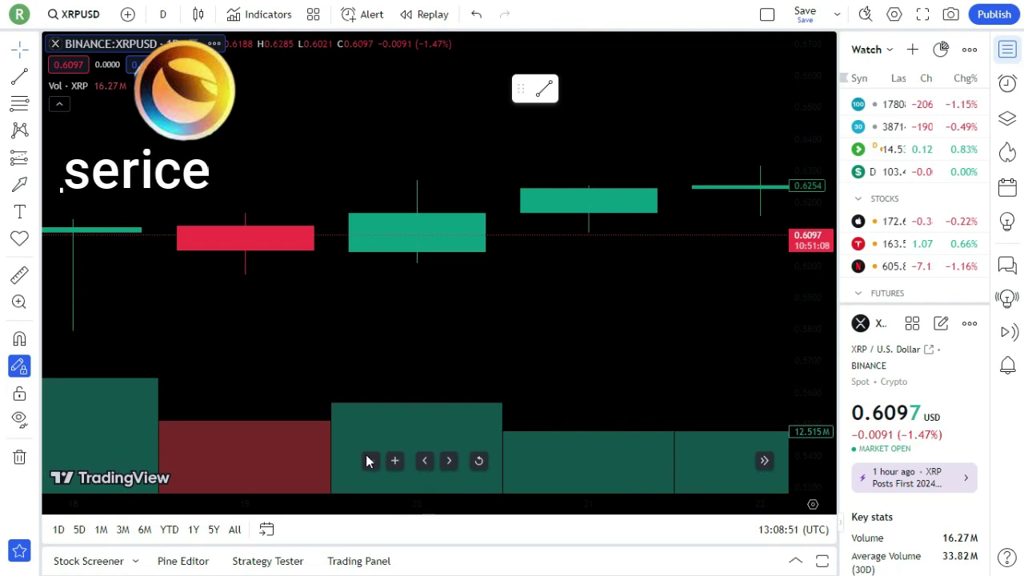
Compare the December price swings with the November 2023 candles in a broader view.
{"action": "left_click", "coordinate": [368, 461]}
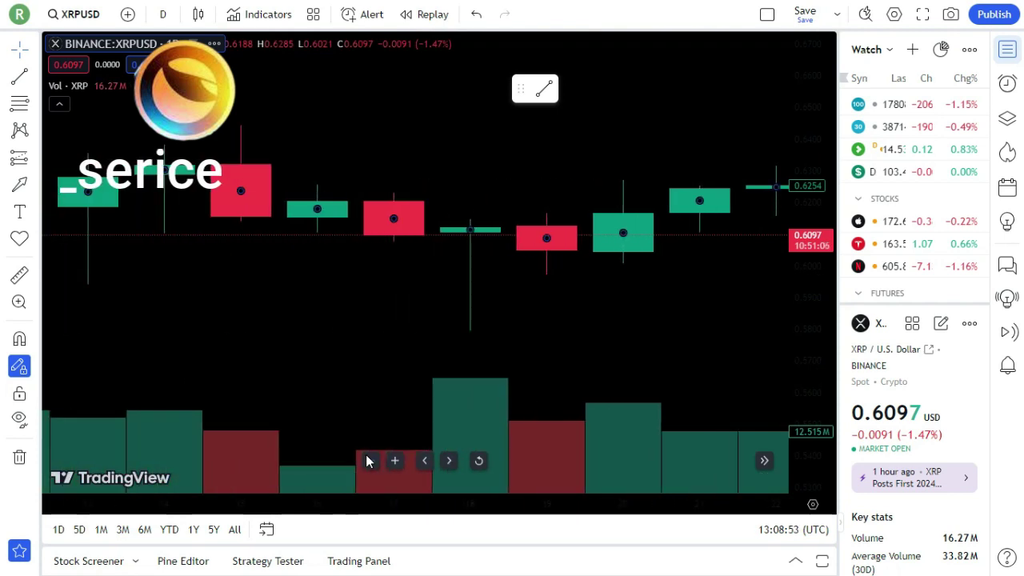
{"action": "left_click", "coordinate": [367, 461]}
{"action": "left_click", "coordinate": [368, 460]}
{"action": "left_click", "coordinate": [368, 461]}
{"action": "left_click", "coordinate": [368, 461]}
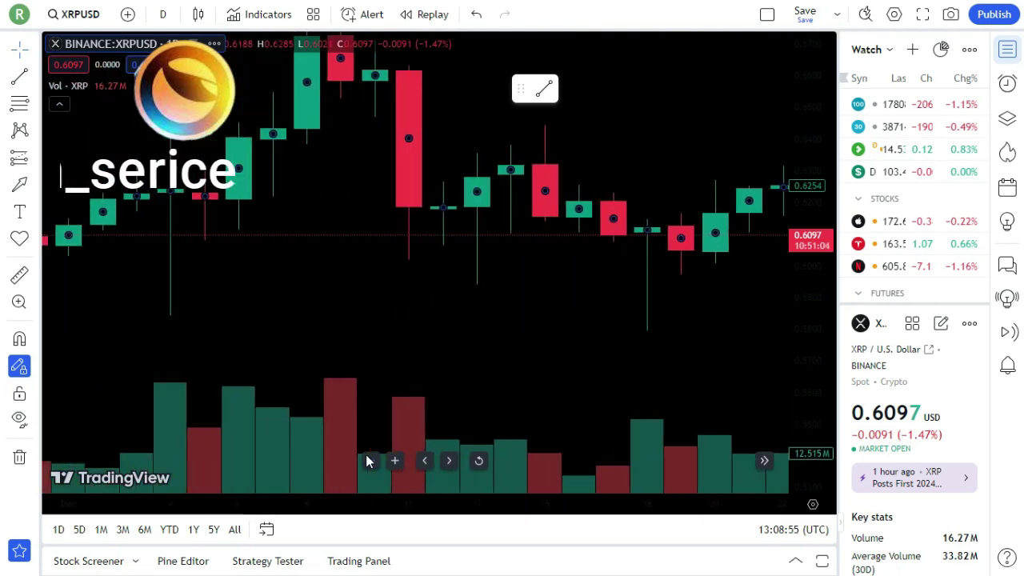
{"action": "left_click", "coordinate": [368, 461]}
{"action": "left_click", "coordinate": [368, 460]}
{"action": "left_click", "coordinate": [368, 461]}
{"action": "left_click", "coordinate": [368, 461]}
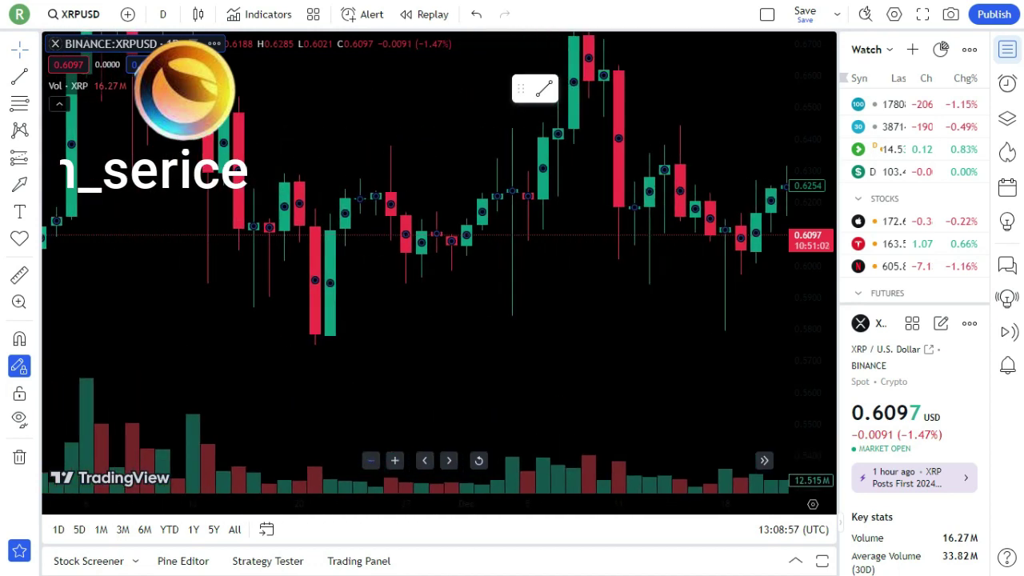
Review the earlier daily candles from August through late October 2023.
{"action": "left_click_drag", "start_coordinate": [254, 299], "coordinate": [582, 354]}
{"action": "left_click_drag", "start_coordinate": [324, 299], "coordinate": [635, 101]}
{"action": "left_click_drag", "start_coordinate": [471, 283], "coordinate": [593, 95]}
{"action": "left_click_drag", "start_coordinate": [412, 384], "coordinate": [768, 260]}
{"action": "left_click_drag", "start_coordinate": [268, 294], "coordinate": [616, 366]}
{"action": "left_click_drag", "start_coordinate": [298, 273], "coordinate": [484, 321]}
{"action": "left_click_drag", "start_coordinate": [425, 231], "coordinate": [175, 269]}
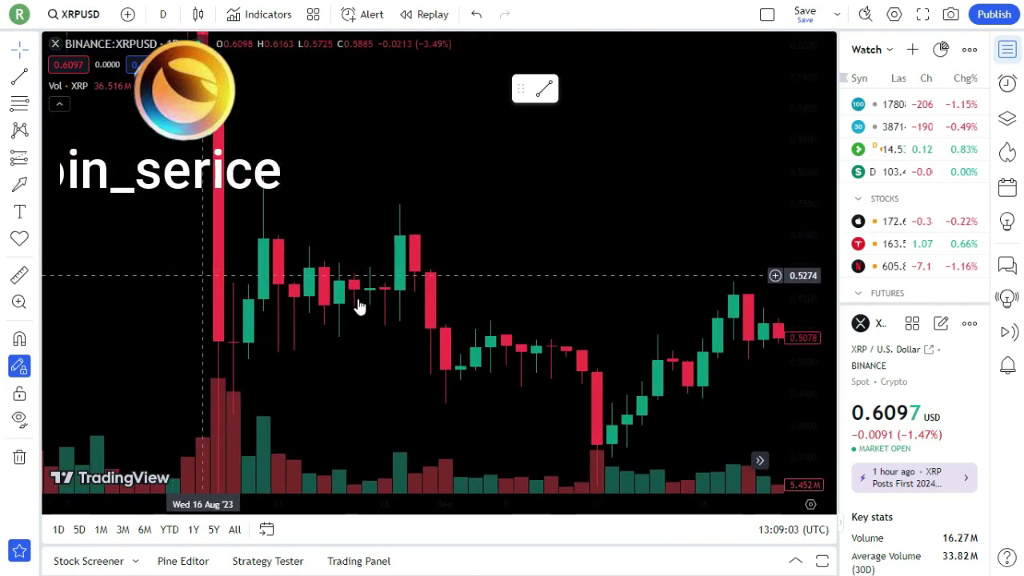
{"action": "left_click_drag", "start_coordinate": [520, 330], "coordinate": [240, 248]}
{"action": "left_click_drag", "start_coordinate": [484, 283], "coordinate": [235, 304]}
{"action": "left_click_drag", "start_coordinate": [553, 398], "coordinate": [218, 347]}
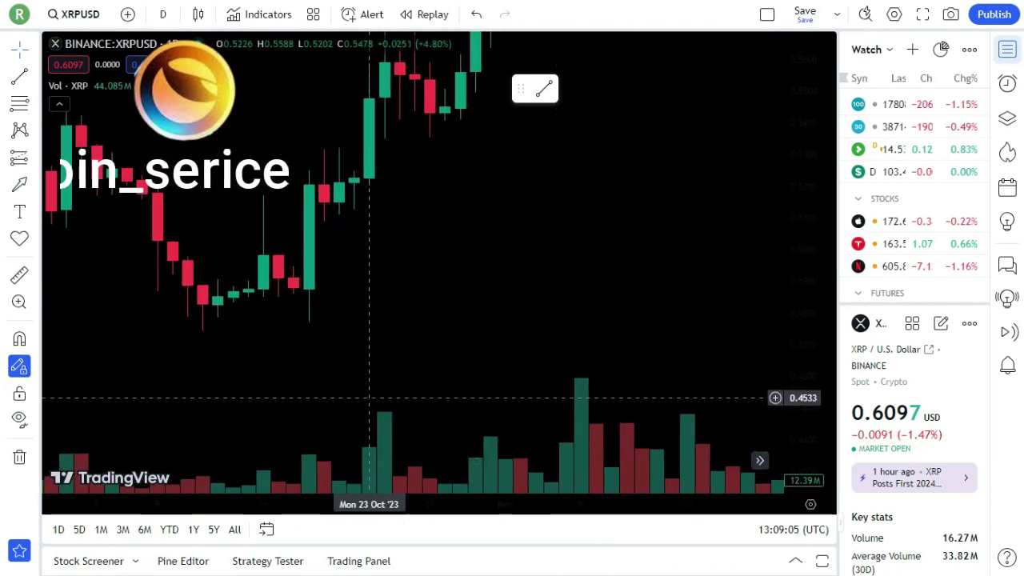
{"action": "mouse_move", "coordinate": [396, 468]}
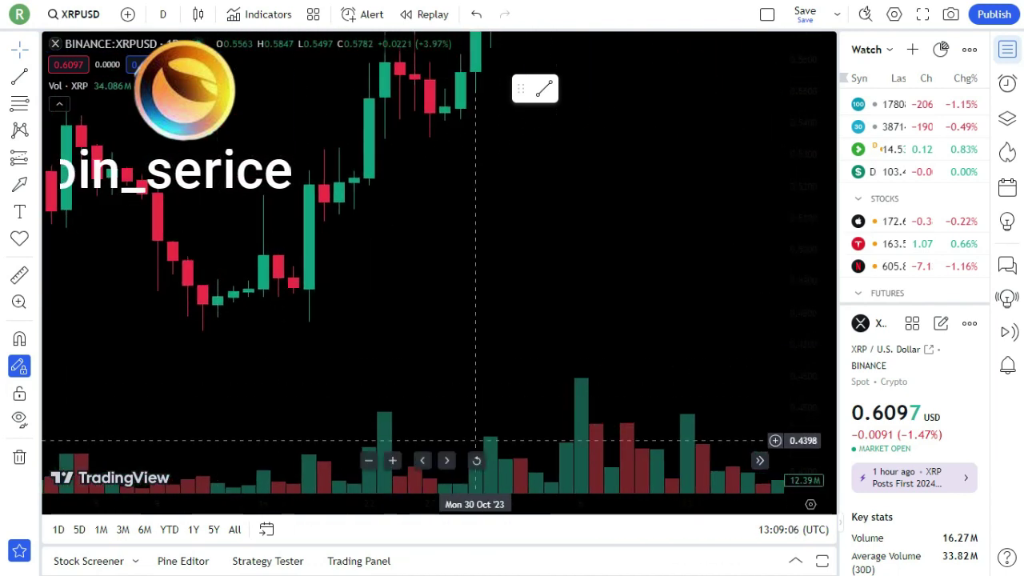
{"action": "double_click", "coordinate": [382, 463]}
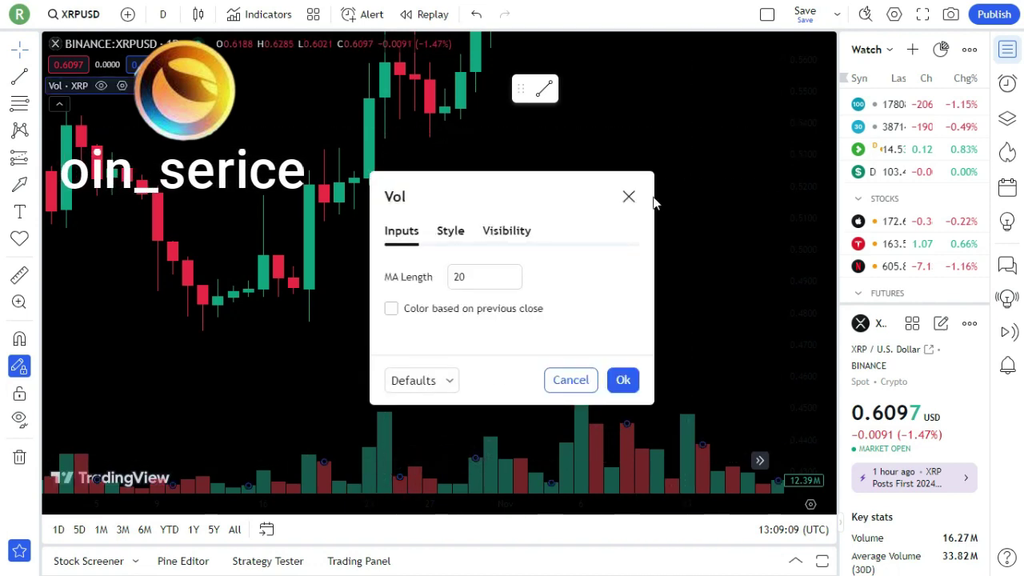
{"action": "left_click", "coordinate": [629, 196]}
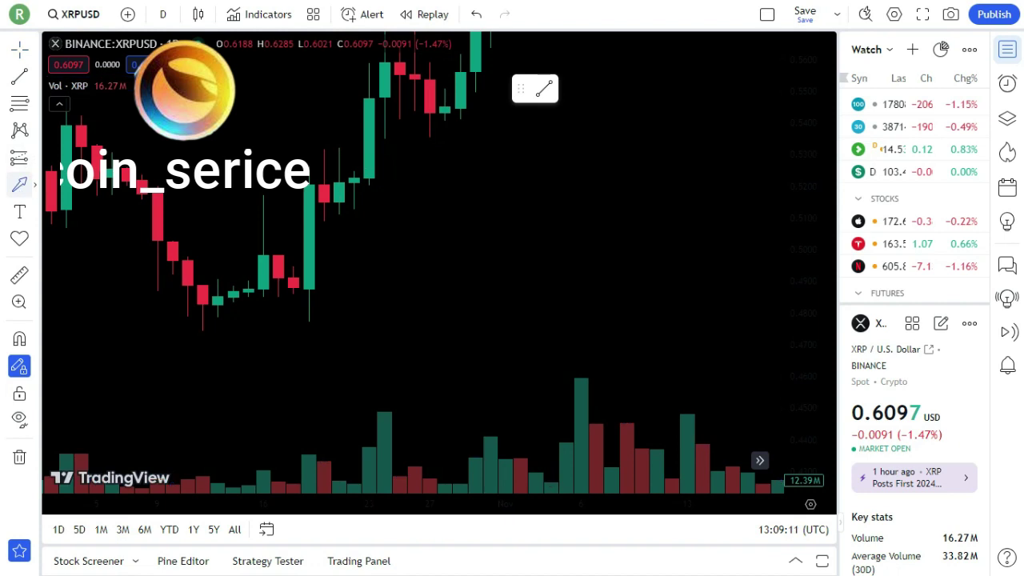
Draw an arrow marker in the empty area near the October 2023 candles, and clear the chart's drawings.
{"action": "left_click", "coordinate": [387, 297]}
{"action": "left_click", "coordinate": [449, 162]}
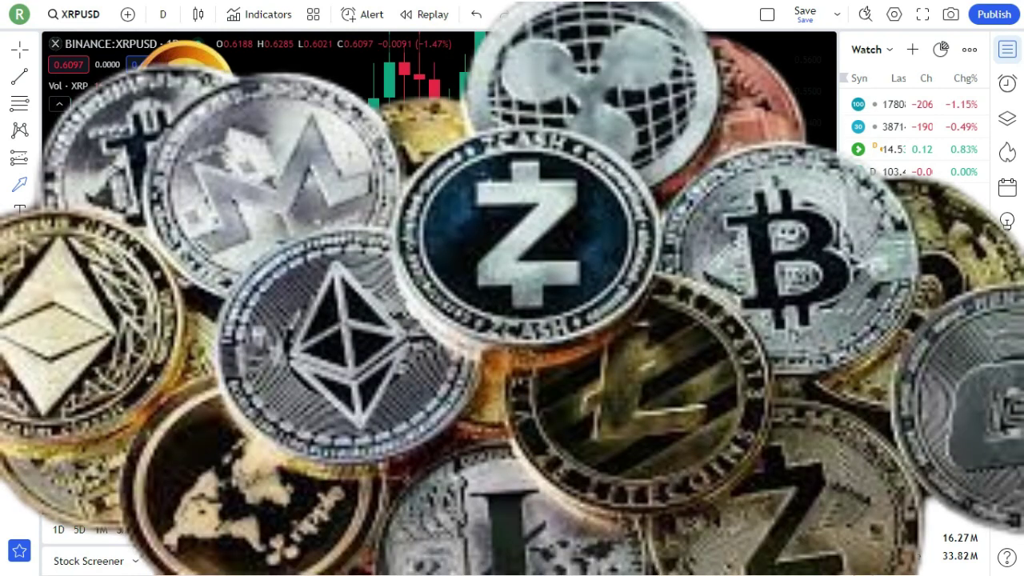
{"action": "left_click", "coordinate": [19, 457]}
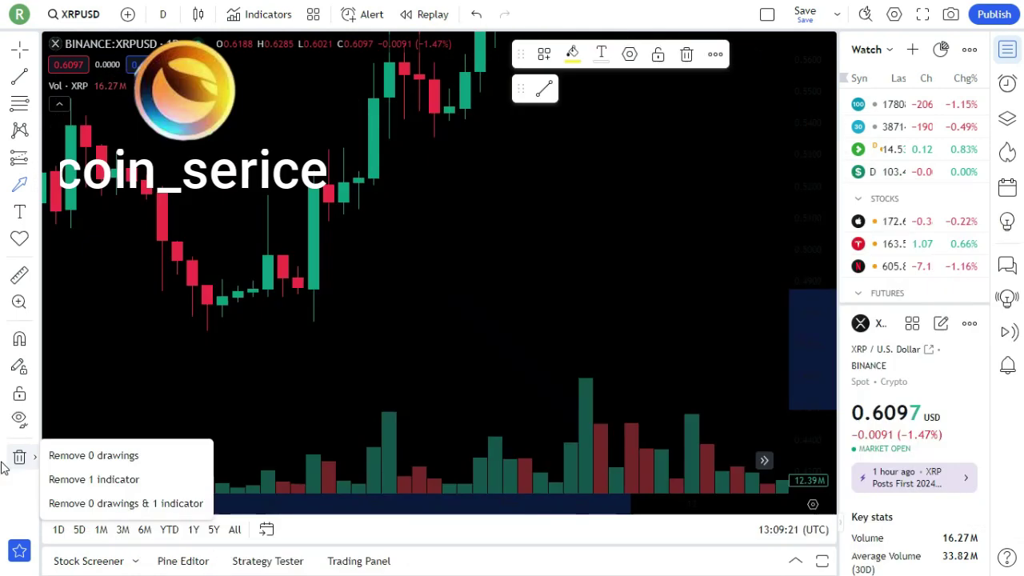
{"action": "left_click", "coordinate": [19, 48]}
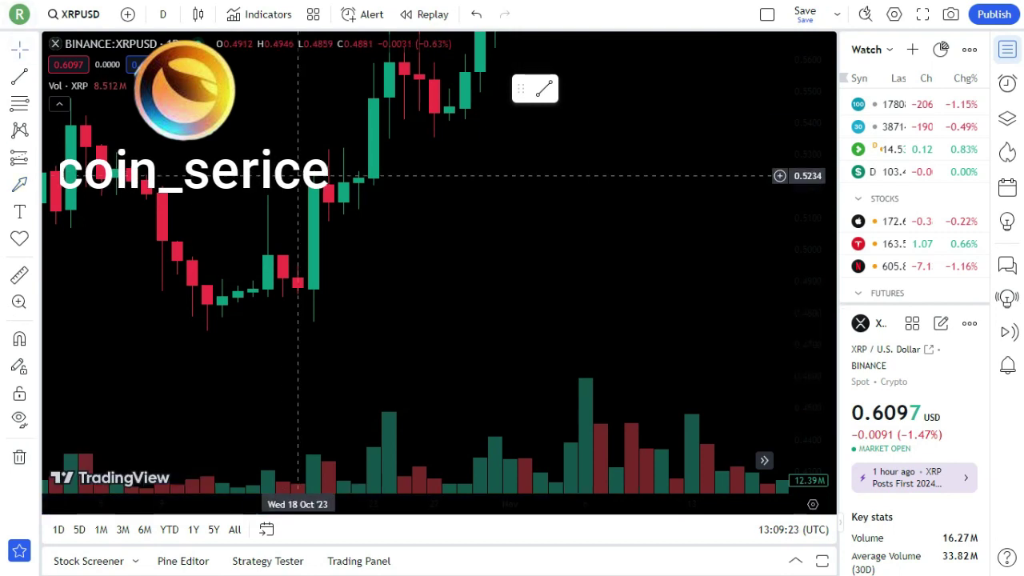
Review the daily candles from late August through October 2023.
{"action": "left_click_drag", "start_coordinate": [266, 200], "coordinate": [565, 232]}
{"action": "left_click_drag", "start_coordinate": [203, 214], "coordinate": [340, 217]}
{"action": "left_click_drag", "start_coordinate": [189, 279], "coordinate": [603, 114]}
{"action": "left_click_drag", "start_coordinate": [408, 175], "coordinate": [468, 334]}
{"action": "scroll", "coordinate": [603, 329], "scroll_direction": "right", "scroll_amount": 10}
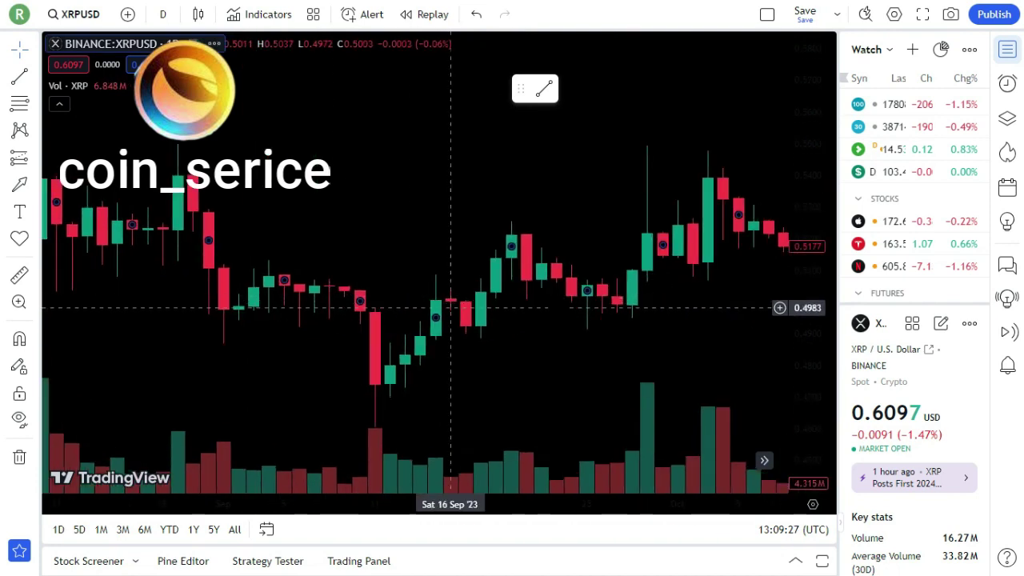
{"action": "left_click_drag", "start_coordinate": [645, 334], "coordinate": [574, 279]}
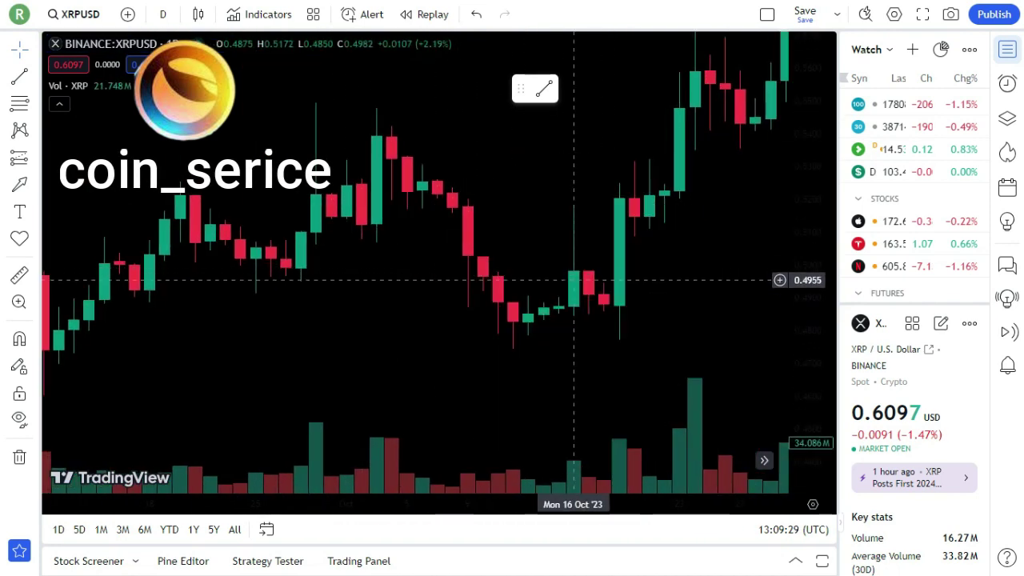
{"action": "left_click_drag", "start_coordinate": [774, 290], "coordinate": [791, 188]}
{"action": "left_click_drag", "start_coordinate": [794, 240], "coordinate": [790, 136]}
{"action": "left_click_drag", "start_coordinate": [681, 112], "coordinate": [700, 269]}
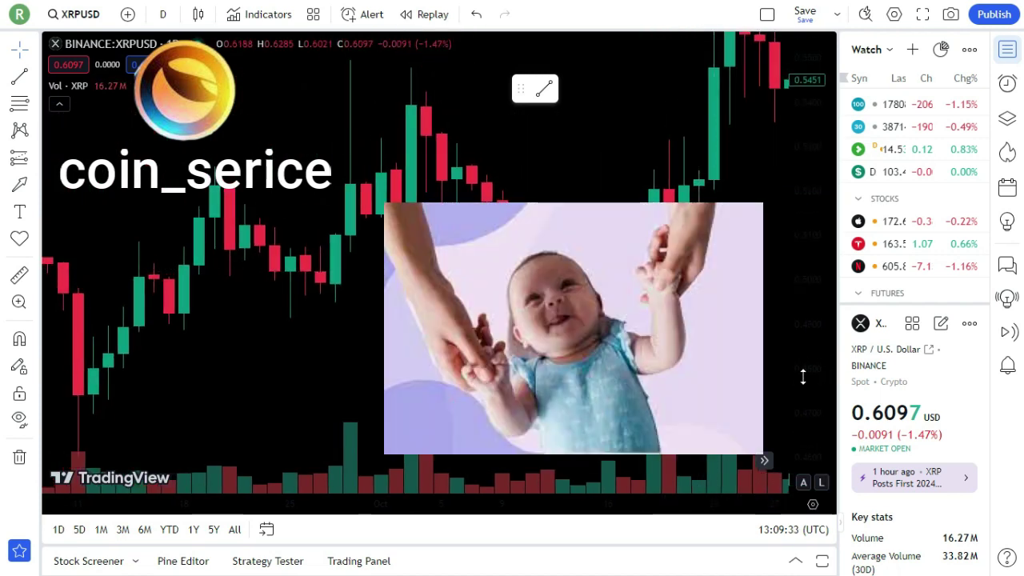
Stretch the price scale around the October 2023 candles and compare their swings over a wider time range.
{"action": "left_click_drag", "start_coordinate": [803, 376], "coordinate": [786, 91]}
{"action": "left_click_drag", "start_coordinate": [654, 120], "coordinate": [327, 200]}
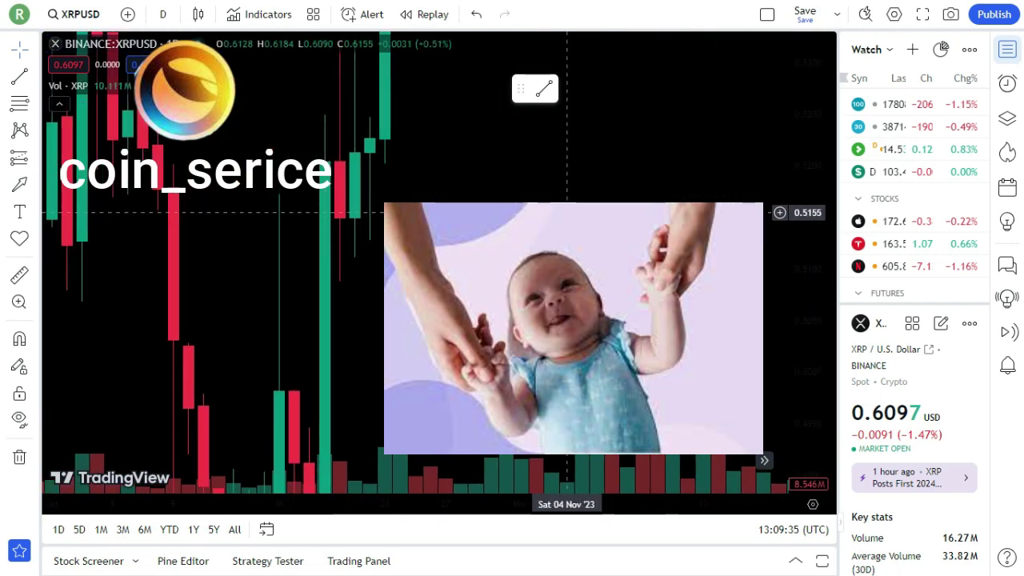
{"action": "left_click_drag", "start_coordinate": [577, 214], "coordinate": [372, 300]}
{"action": "left_click_drag", "start_coordinate": [434, 243], "coordinate": [603, 292]}
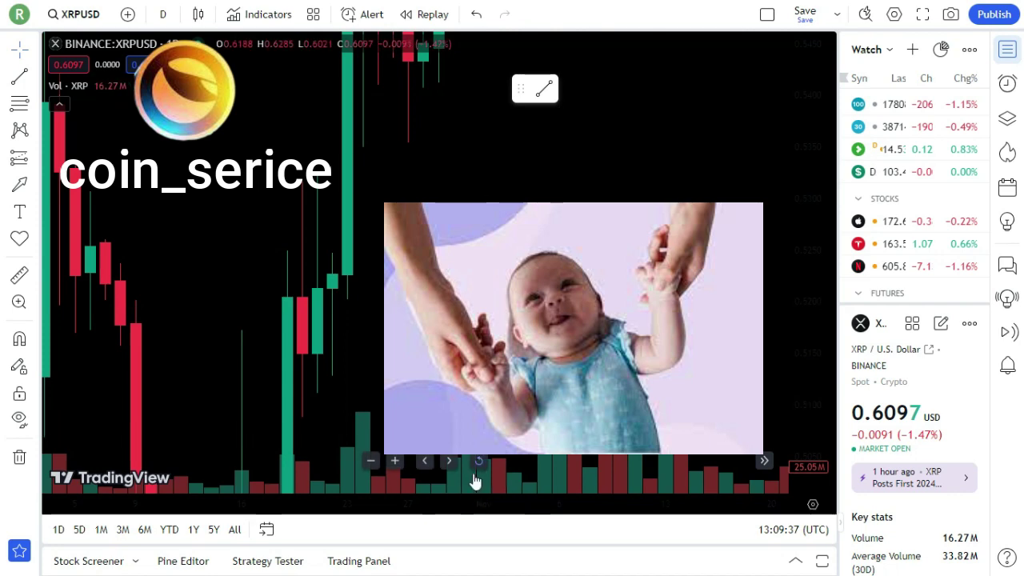
{"action": "left_click", "coordinate": [369, 460]}
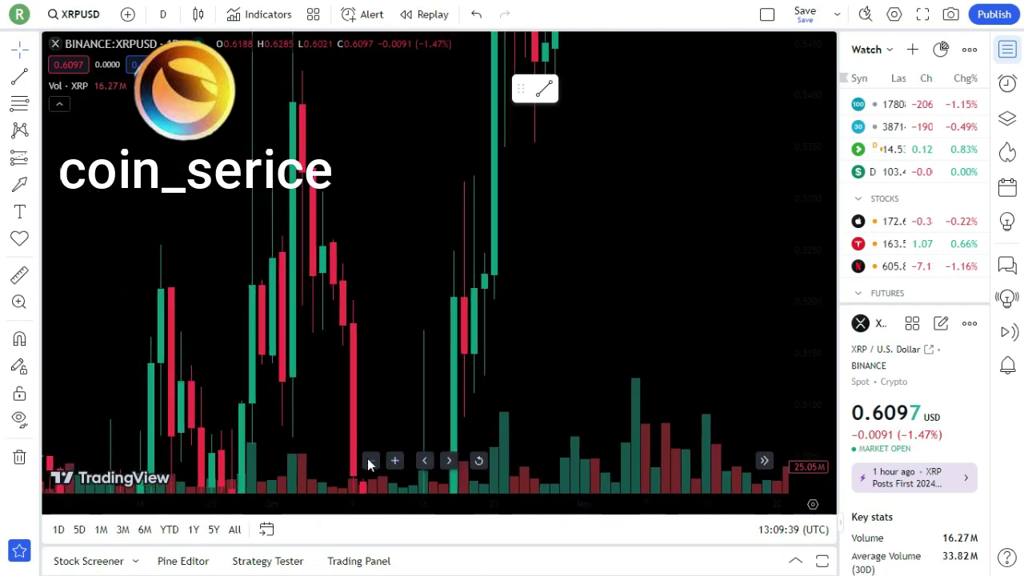
{"action": "left_click", "coordinate": [368, 460]}
{"action": "left_click", "coordinate": [369, 460]}
Enlarge the time scale and examine the individual daily candles across October 2023.
{"action": "left_click", "coordinate": [395, 460]}
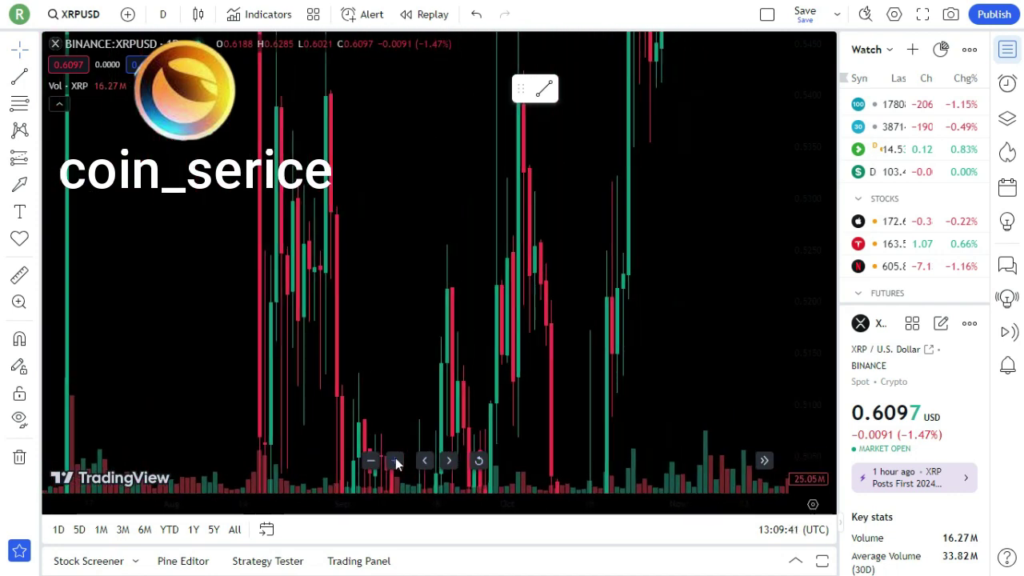
{"action": "left_click", "coordinate": [394, 460]}
{"action": "left_click", "coordinate": [395, 460]}
{"action": "left_click", "coordinate": [395, 461]}
{"action": "left_click", "coordinate": [395, 460]}
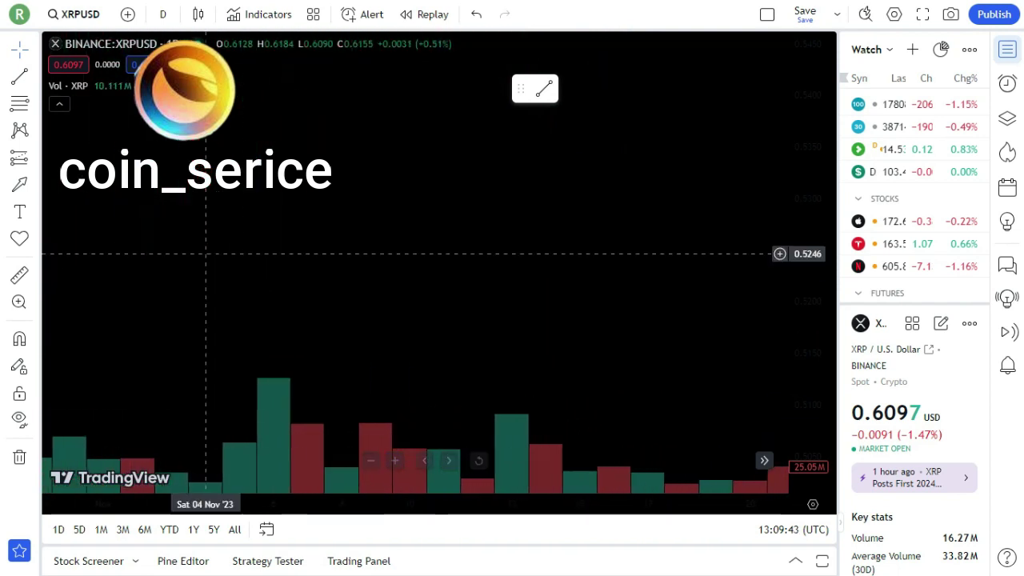
{"action": "left_click_drag", "start_coordinate": [238, 244], "coordinate": [574, 315]}
{"action": "left_click_drag", "start_coordinate": [404, 304], "coordinate": [509, 344]}
{"action": "left_click_drag", "start_coordinate": [238, 328], "coordinate": [527, 270]}
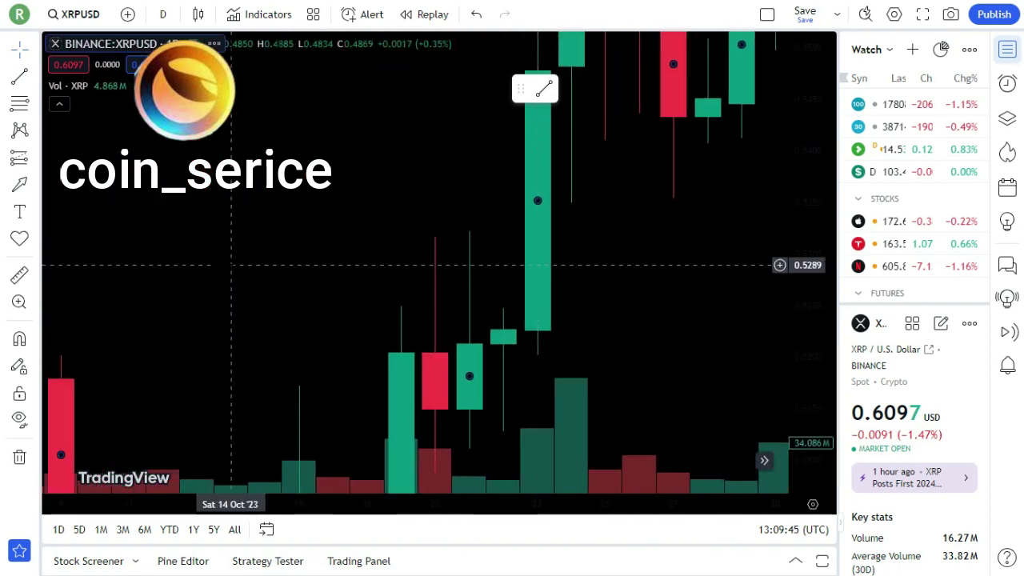
{"action": "left_click_drag", "start_coordinate": [298, 209], "coordinate": [498, 94]}
{"action": "left_click_drag", "start_coordinate": [362, 250], "coordinate": [617, 308]}
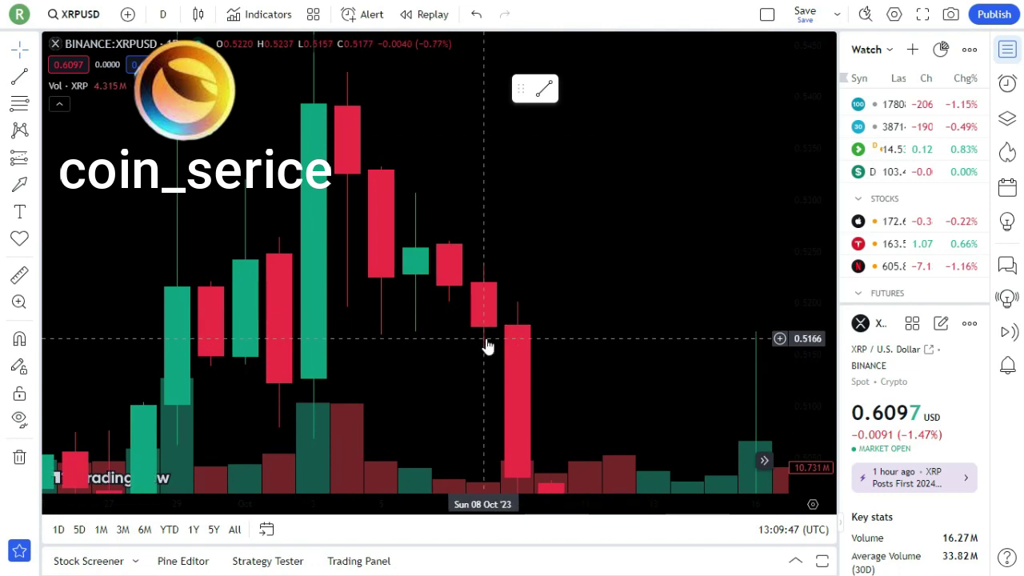
Examine the enlarged daily candles from early October 2023 back through September into August 2023.
{"action": "left_click_drag", "start_coordinate": [526, 336], "coordinate": [688, 316]}
{"action": "left_click_drag", "start_coordinate": [328, 360], "coordinate": [616, 177]}
{"action": "left_click_drag", "start_coordinate": [339, 211], "coordinate": [546, 201]}
{"action": "left_click_drag", "start_coordinate": [296, 309], "coordinate": [596, 160]}
{"action": "left_click_drag", "start_coordinate": [222, 339], "coordinate": [493, 424]}
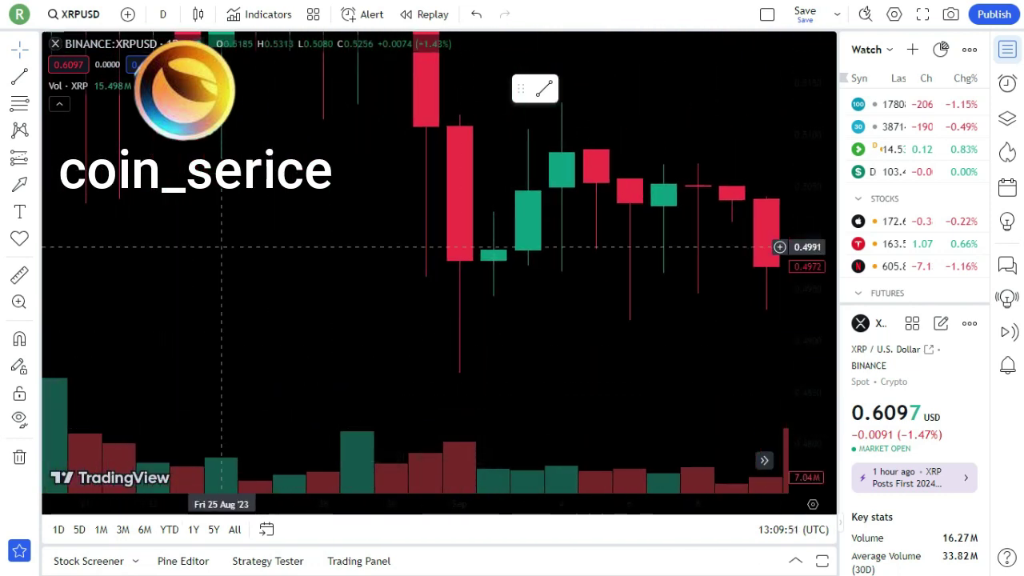
{"action": "left_click_drag", "start_coordinate": [257, 250], "coordinate": [462, 375]}
{"action": "left_click_drag", "start_coordinate": [324, 300], "coordinate": [272, 409]}
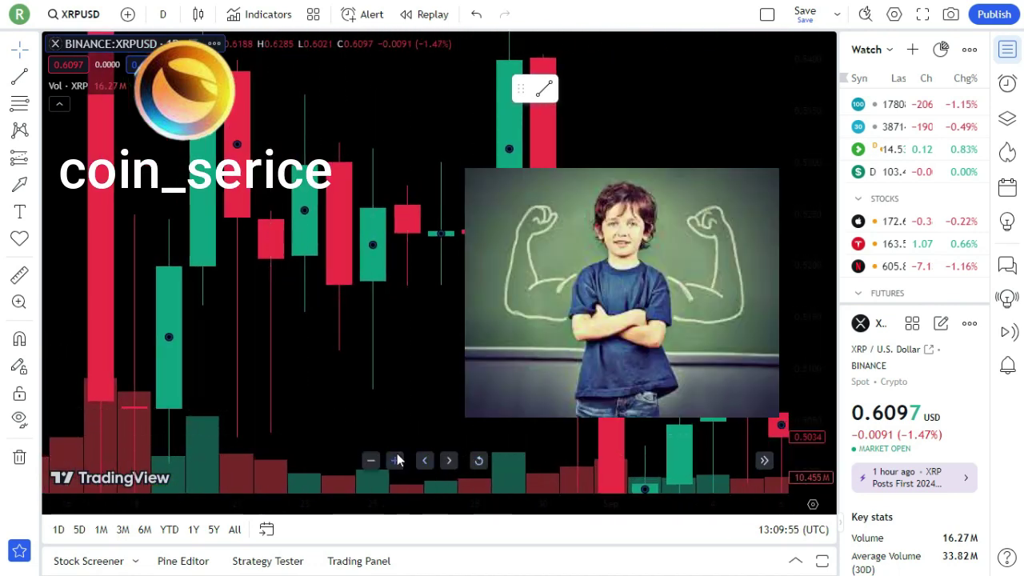
{"action": "left_click", "coordinate": [397, 460]}
{"action": "left_click", "coordinate": [397, 460]}
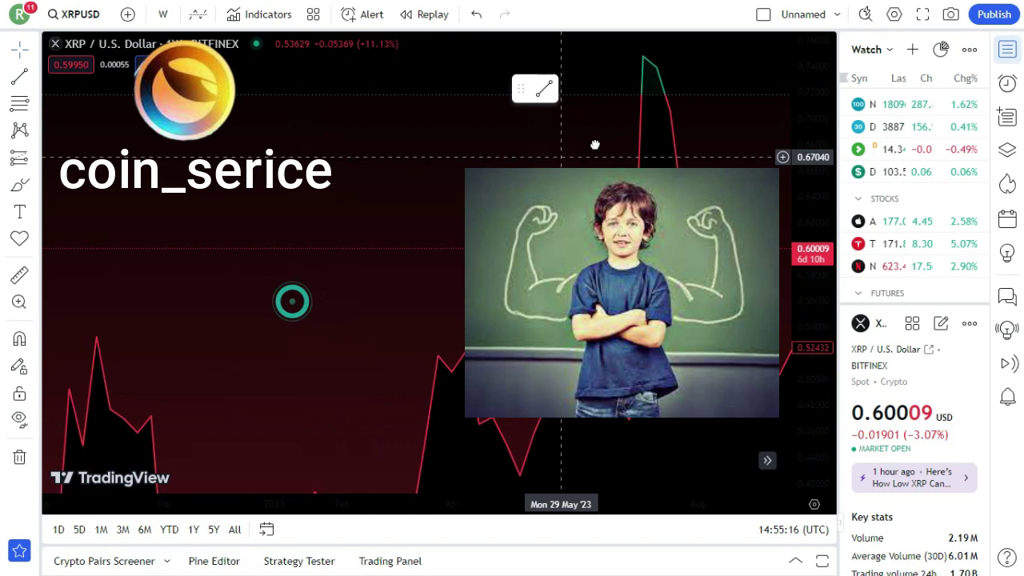
Draw a short orange trend line along the weekly price line, ending at 12 September 2022.
{"action": "left_click_drag", "start_coordinate": [595, 144], "coordinate": [624, 138]}
{"action": "left_click_drag", "start_coordinate": [398, 389], "coordinate": [400, 242]}
{"action": "left_click_drag", "start_coordinate": [580, 379], "coordinate": [574, 352]}
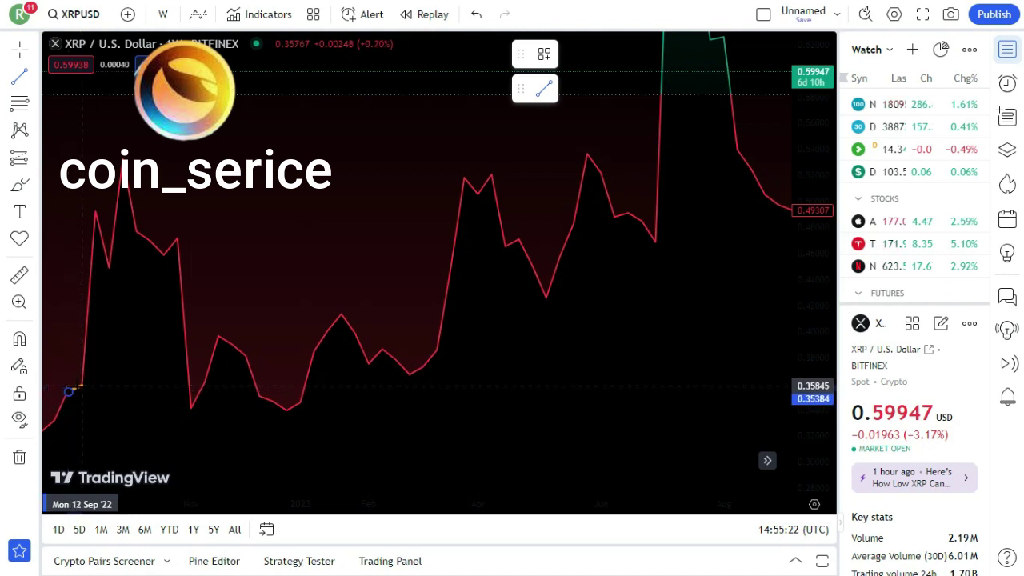
{"action": "left_click", "coordinate": [79, 389]}
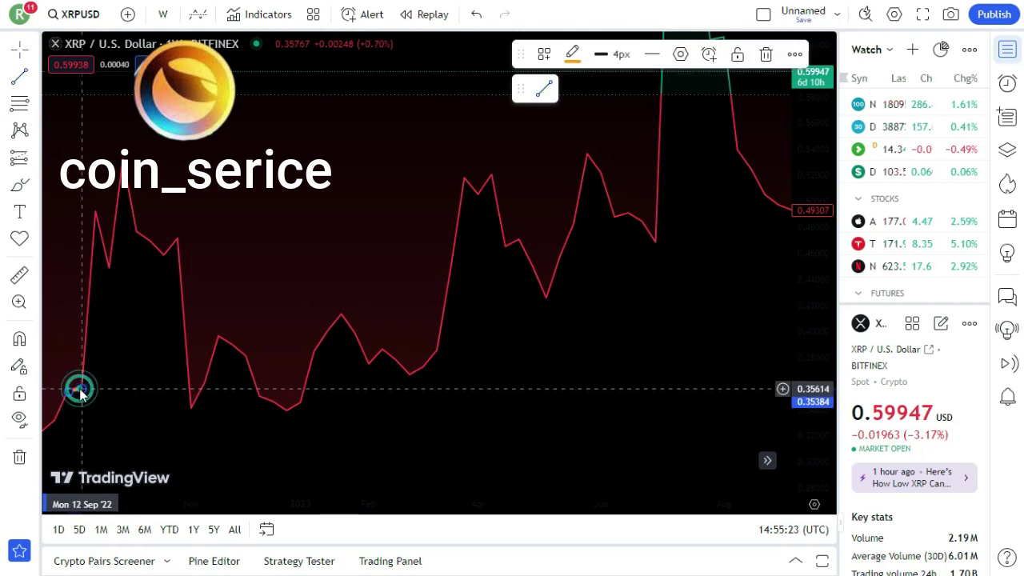
{"action": "left_click", "coordinate": [95, 214]}
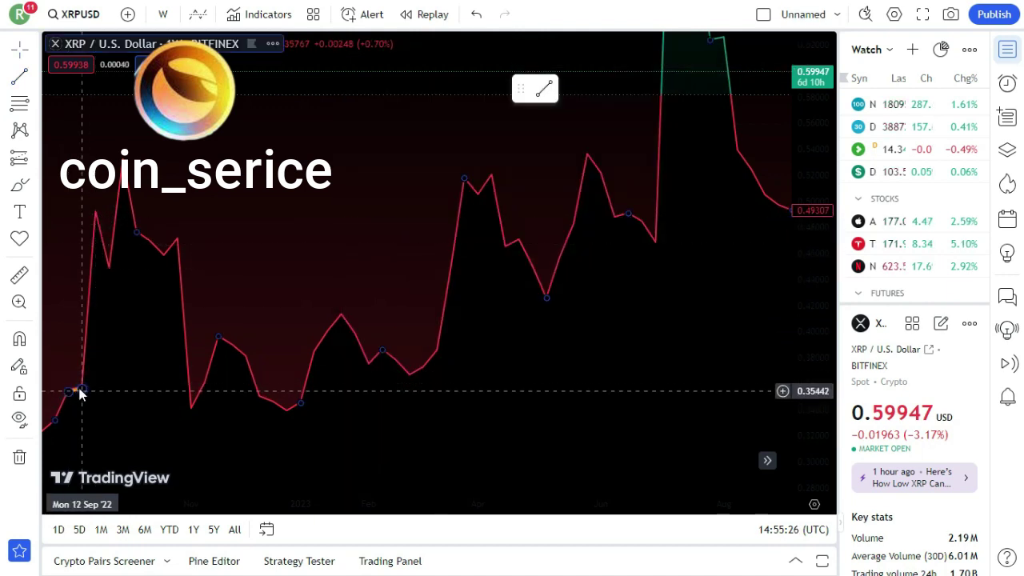
Lock trend-line drawing mode on and trace the weekly price line from 12 September over the 3 October peak to mid-October 2022.
{"action": "left_click", "coordinate": [19, 78]}
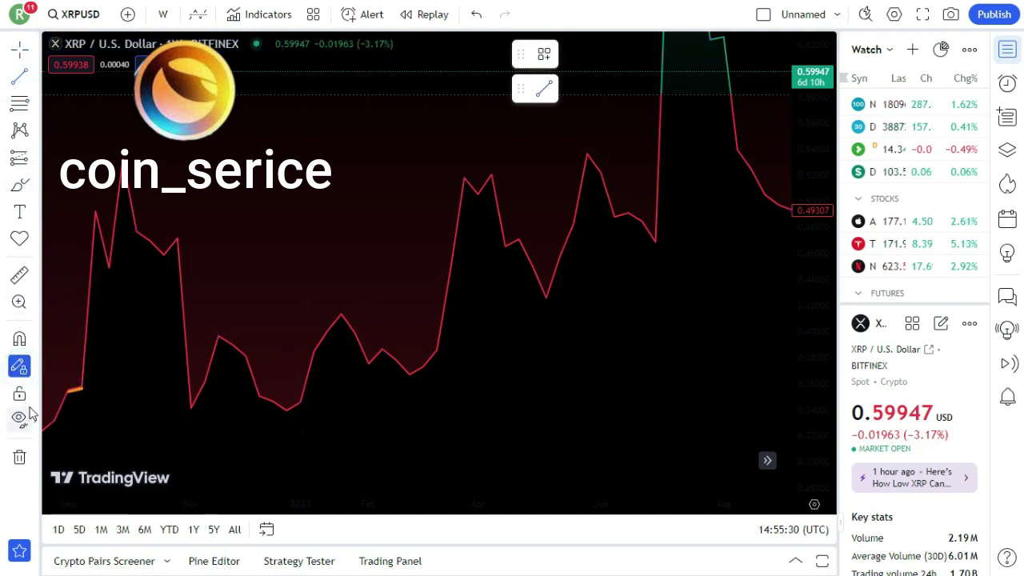
{"action": "left_click_drag", "start_coordinate": [80, 390], "coordinate": [82, 236]}
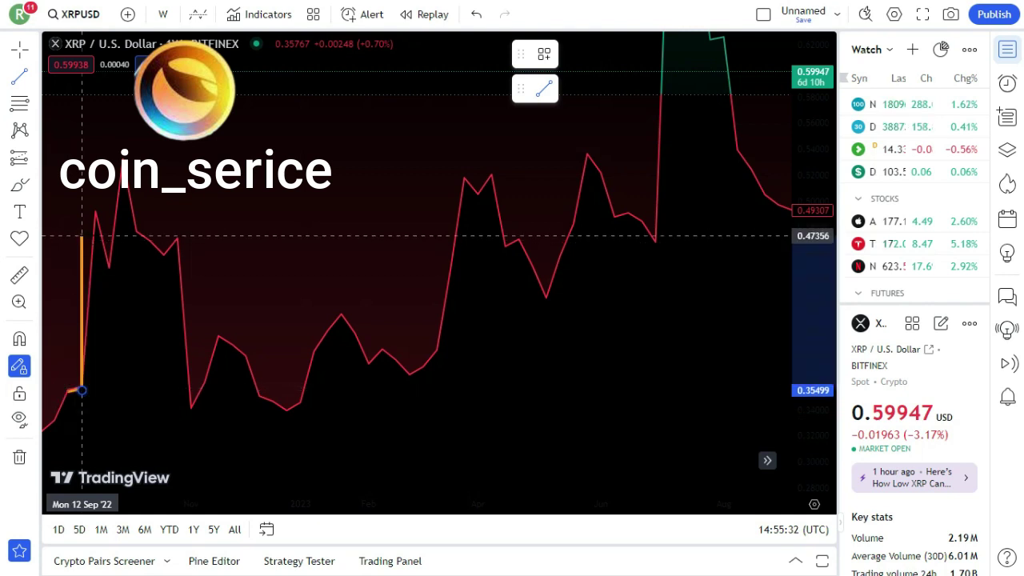
{"action": "left_click", "coordinate": [95, 216]}
{"action": "left_click", "coordinate": [95, 215]}
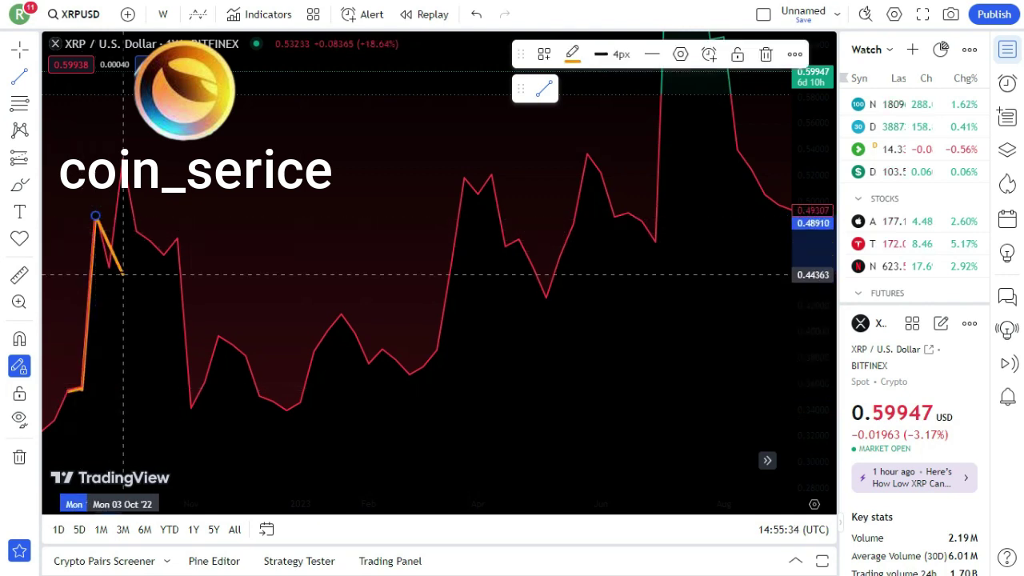
{"action": "left_click", "coordinate": [109, 265]}
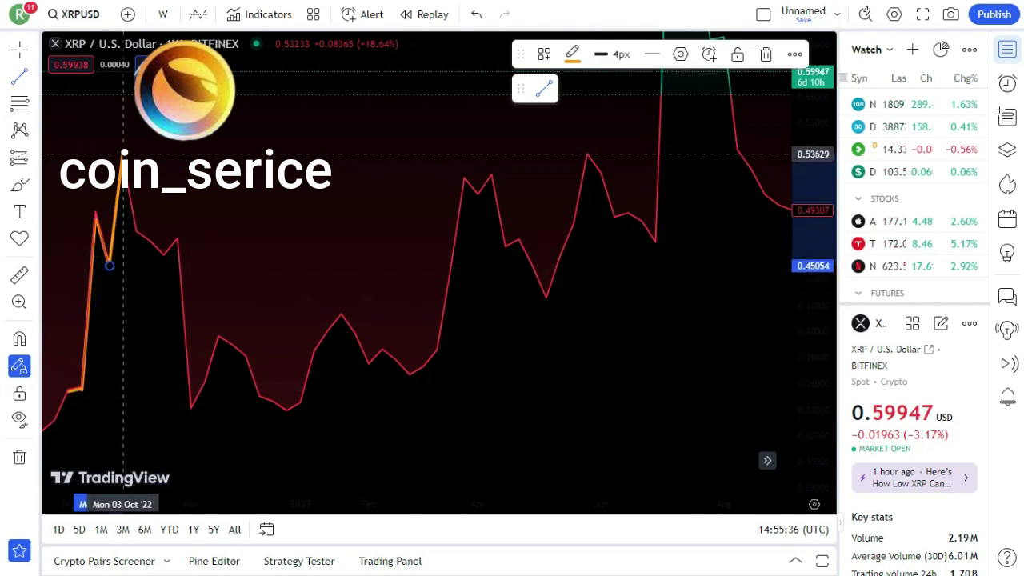
{"action": "left_click", "coordinate": [123, 153]}
{"action": "left_click", "coordinate": [137, 235]}
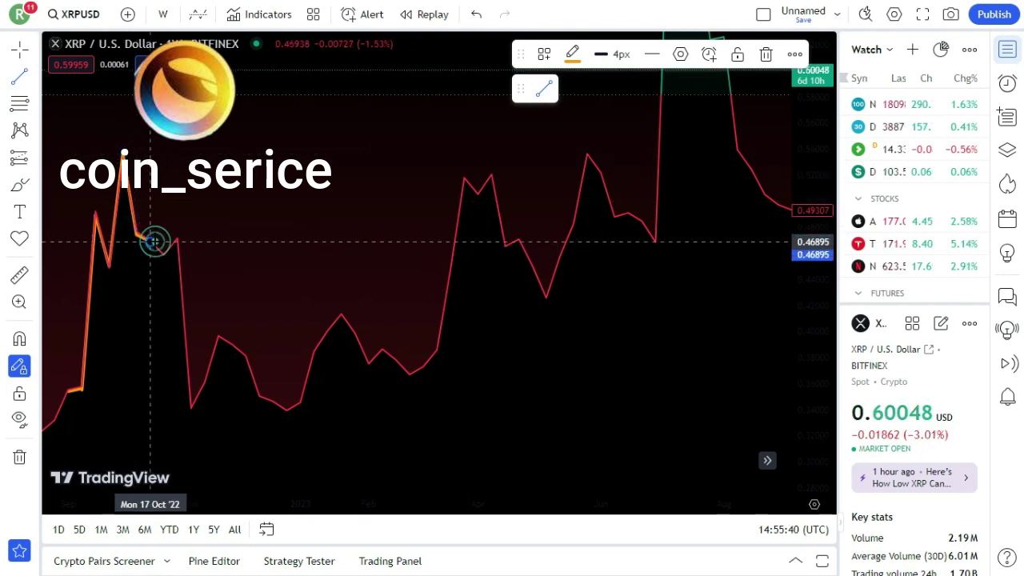
Continue the trend-line trace from mid-October through the November low to 5 December 2022.
{"action": "left_click", "coordinate": [165, 256]}
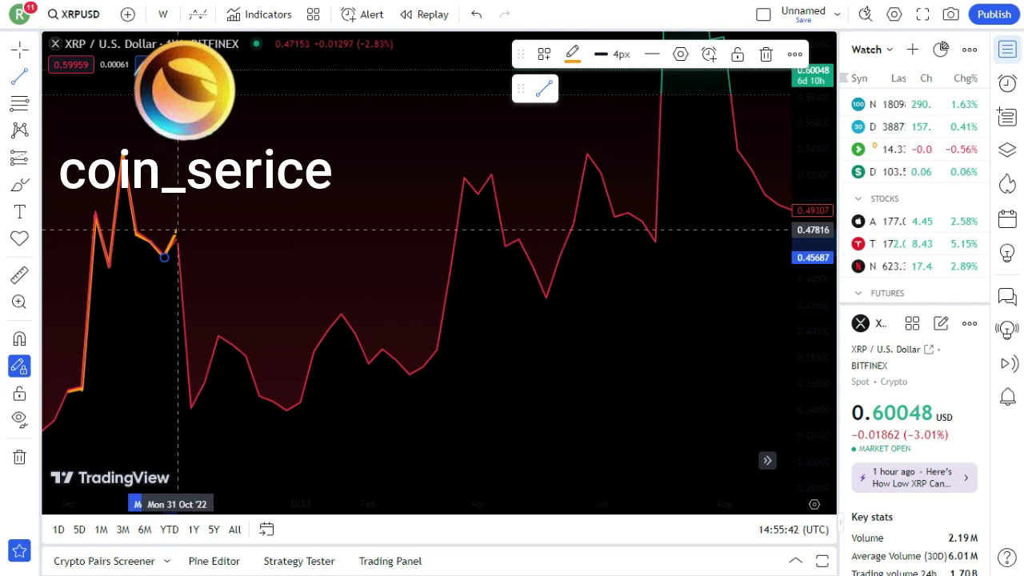
{"action": "left_click", "coordinate": [177, 240]}
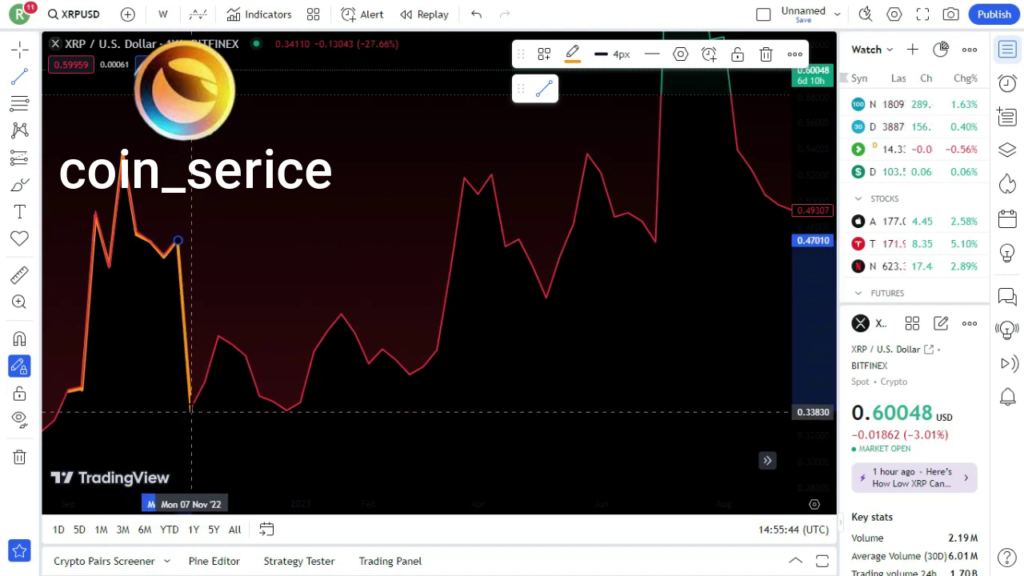
{"action": "left_click", "coordinate": [190, 403]}
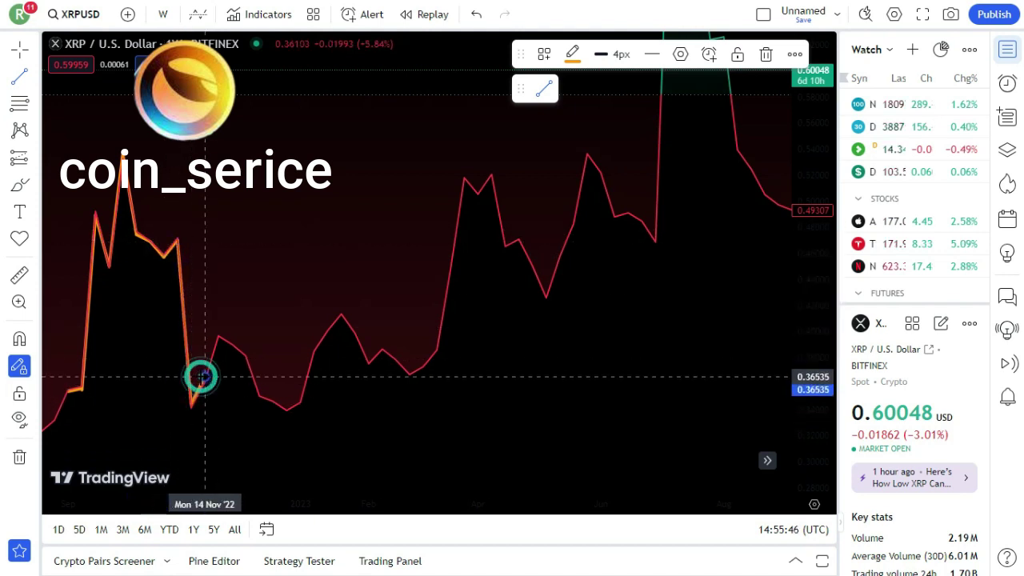
{"action": "left_click", "coordinate": [217, 339]}
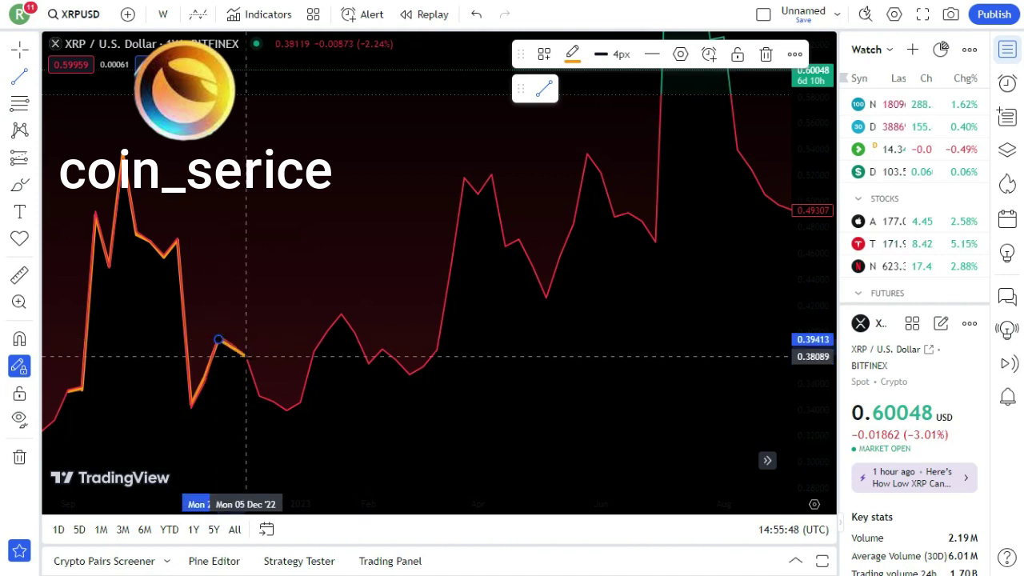
{"action": "left_click", "coordinate": [246, 359]}
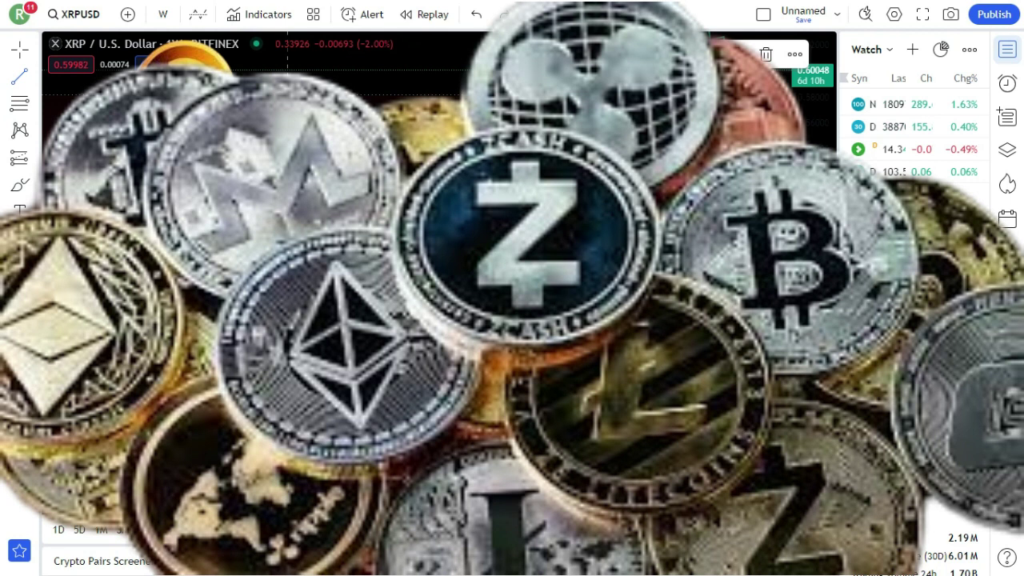
Trace the weekly price line with trend lines from 5 December 2022 to 13 March 2023.
{"action": "left_click", "coordinate": [301, 399]}
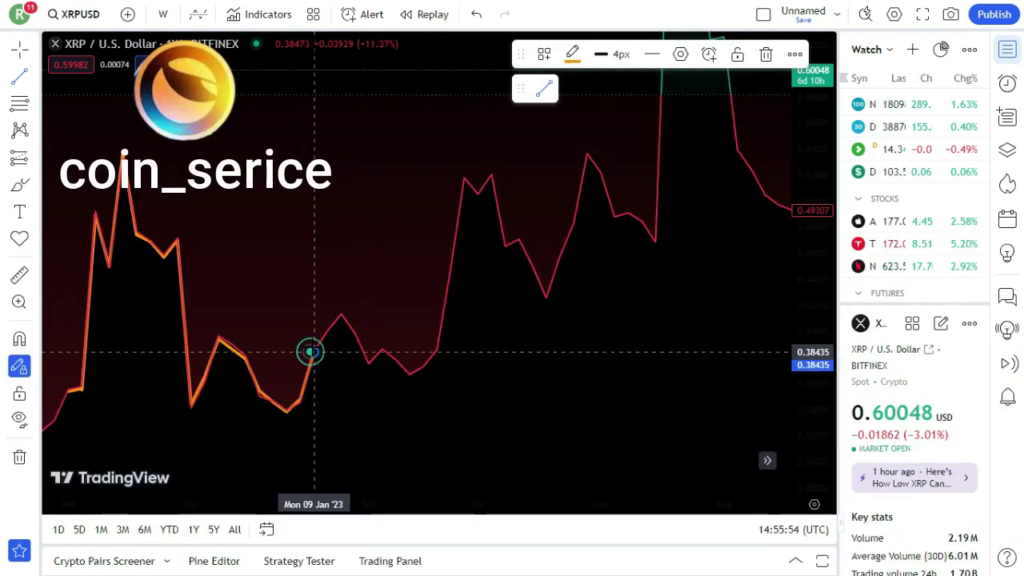
{"action": "left_click", "coordinate": [311, 352]}
{"action": "left_click", "coordinate": [341, 312]}
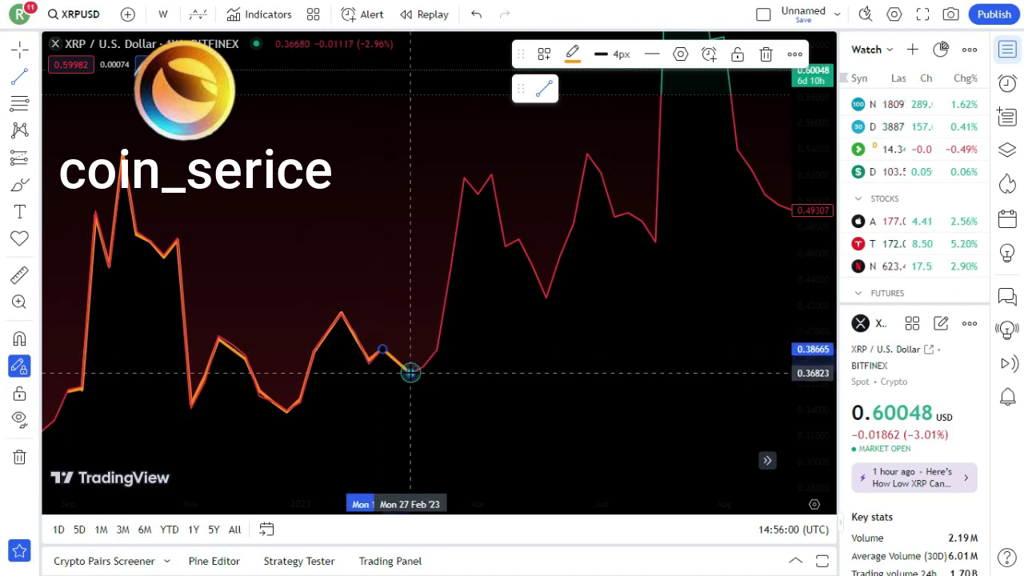
{"action": "left_click", "coordinate": [425, 367]}
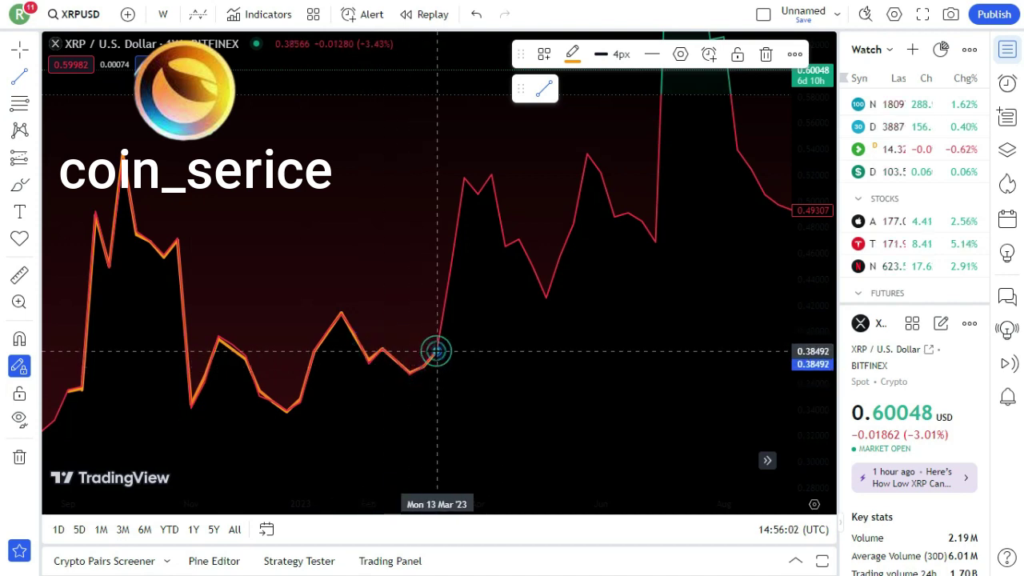
{"action": "left_click", "coordinate": [437, 350]}
Trace the steep rise after 13 March, the double peak around 3 April and the fall to the 8 May 2023 low.
{"action": "left_click", "coordinate": [461, 176]}
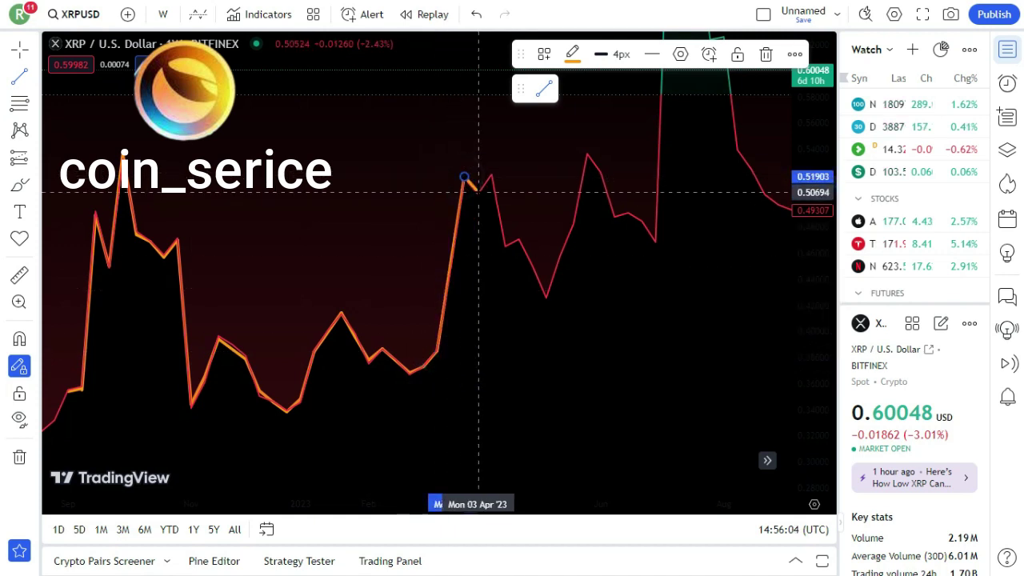
{"action": "left_click", "coordinate": [478, 192]}
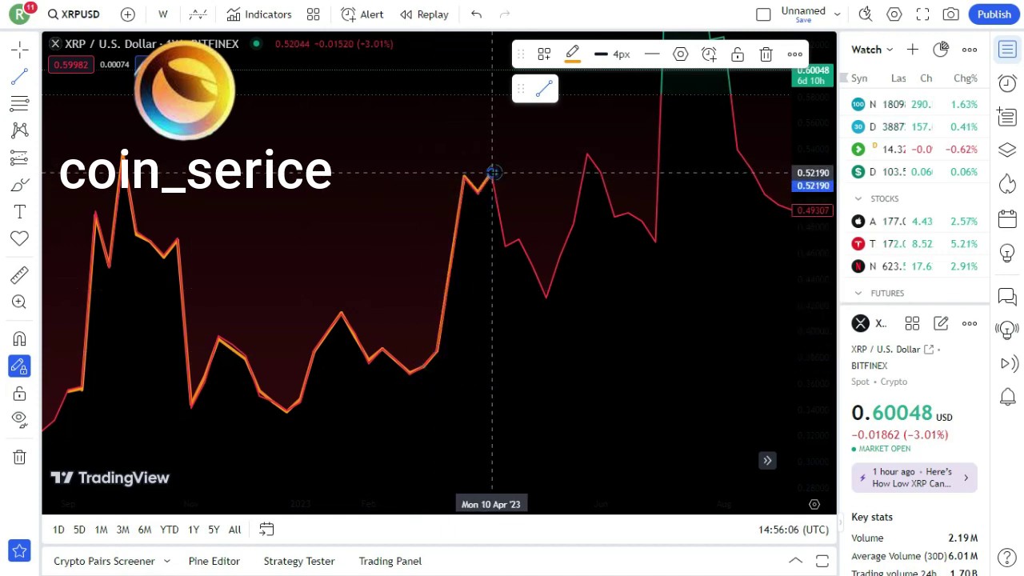
{"action": "left_click", "coordinate": [492, 172]}
{"action": "left_click", "coordinate": [503, 249]}
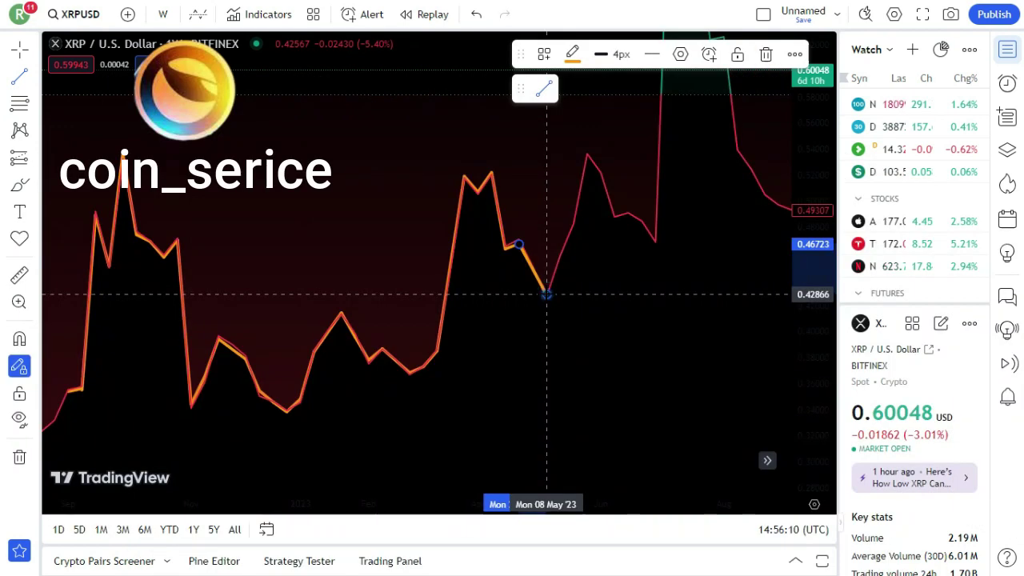
{"action": "left_click", "coordinate": [547, 293]}
Extend the trend-line trace from the 8 May low over the following peak and down to 3 July 2023.
{"action": "left_click", "coordinate": [557, 260]}
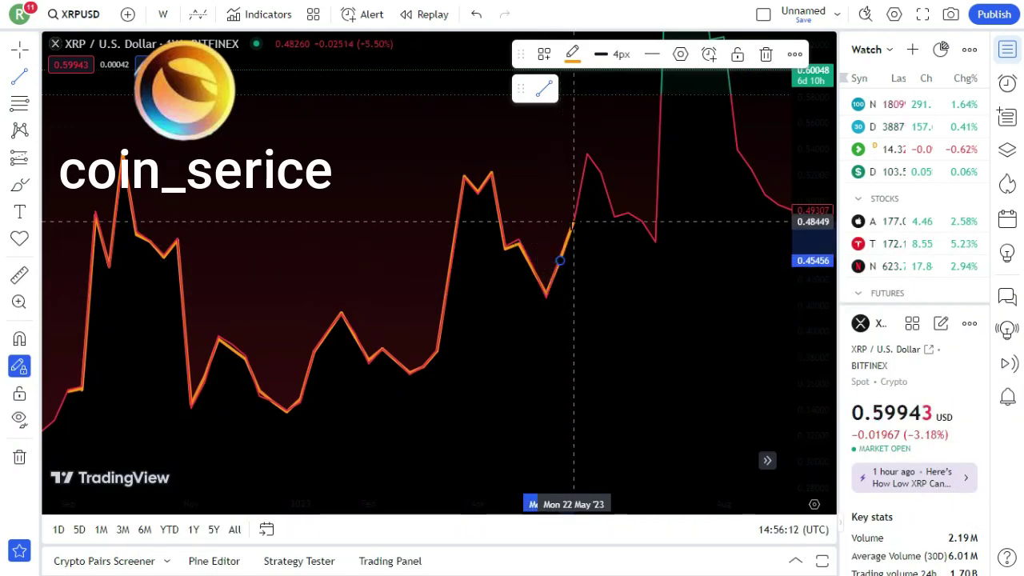
{"action": "left_click", "coordinate": [586, 152]}
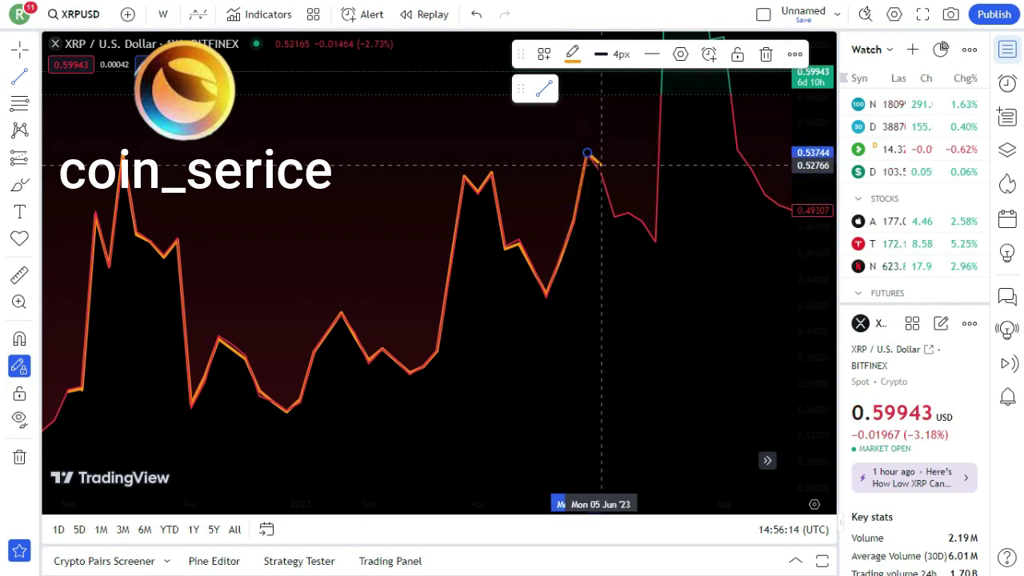
{"action": "left_click", "coordinate": [613, 216]}
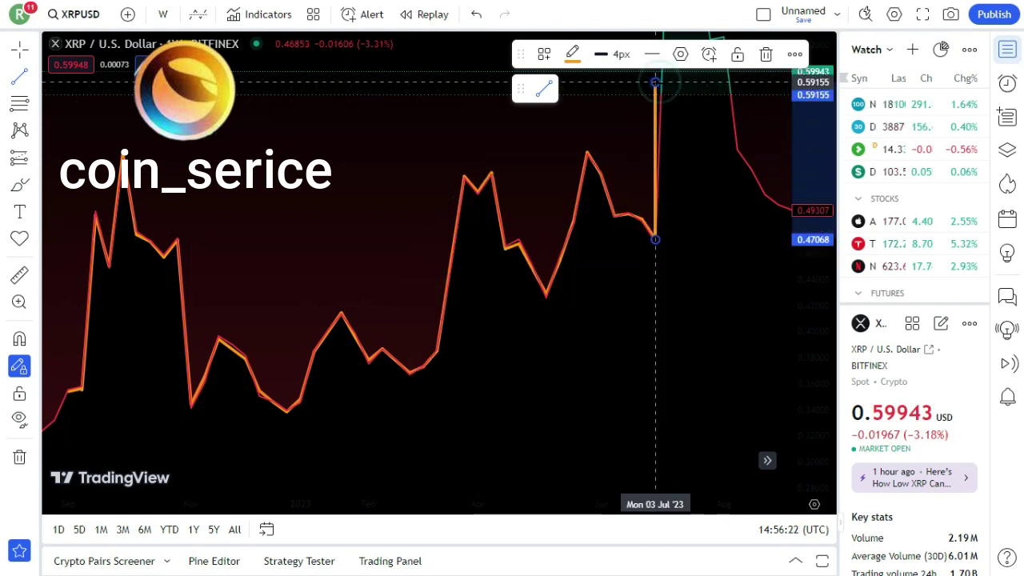
Finish the trend-line trace with the steep rise at 3 July 2023 and the decline from 7 August through 28 August 2023.
{"action": "double_click", "coordinate": [654, 83]}
{"action": "left_click", "coordinate": [737, 149]}
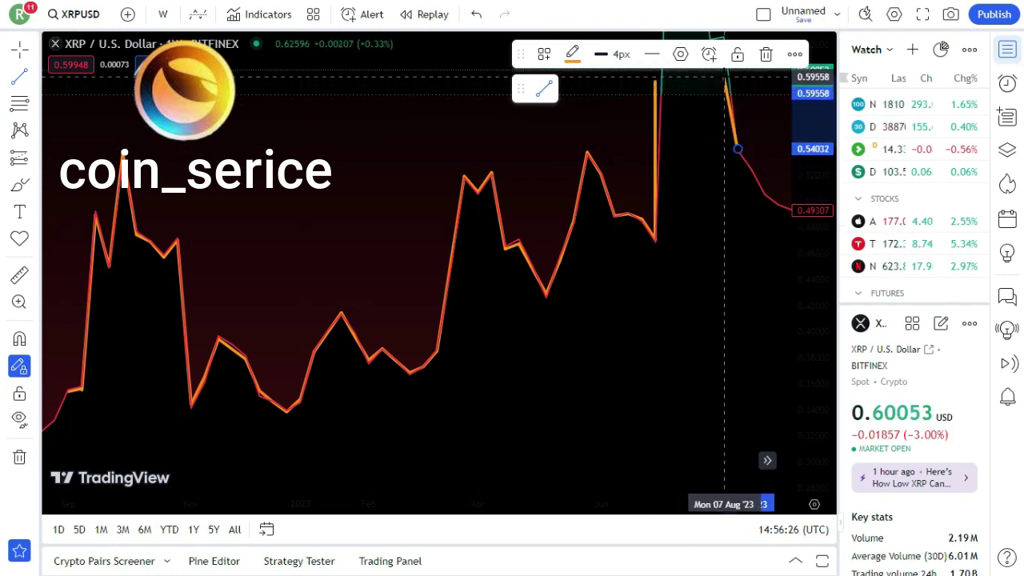
{"action": "left_click", "coordinate": [723, 76]}
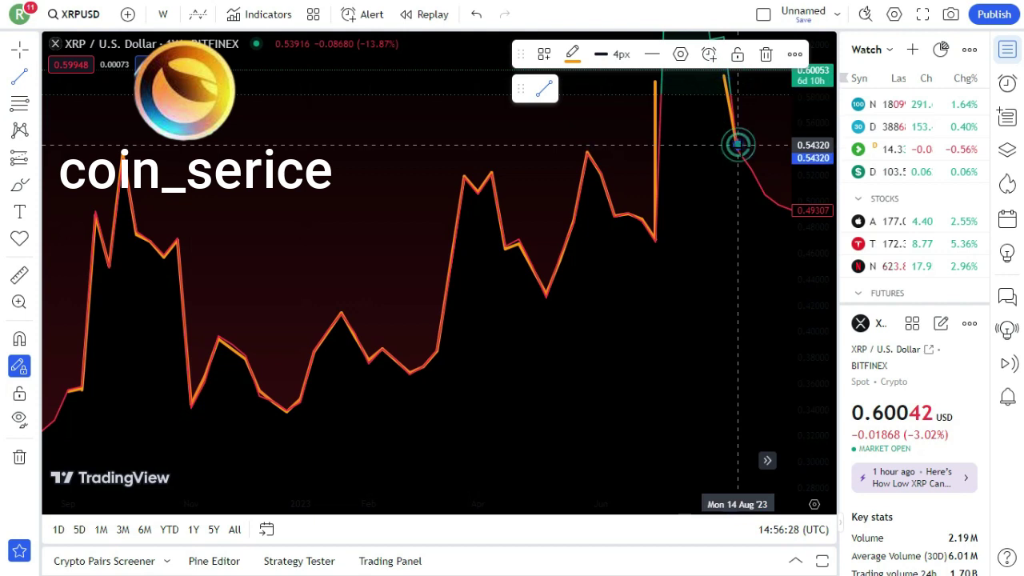
{"action": "left_click_drag", "start_coordinate": [738, 144], "coordinate": [778, 207]}
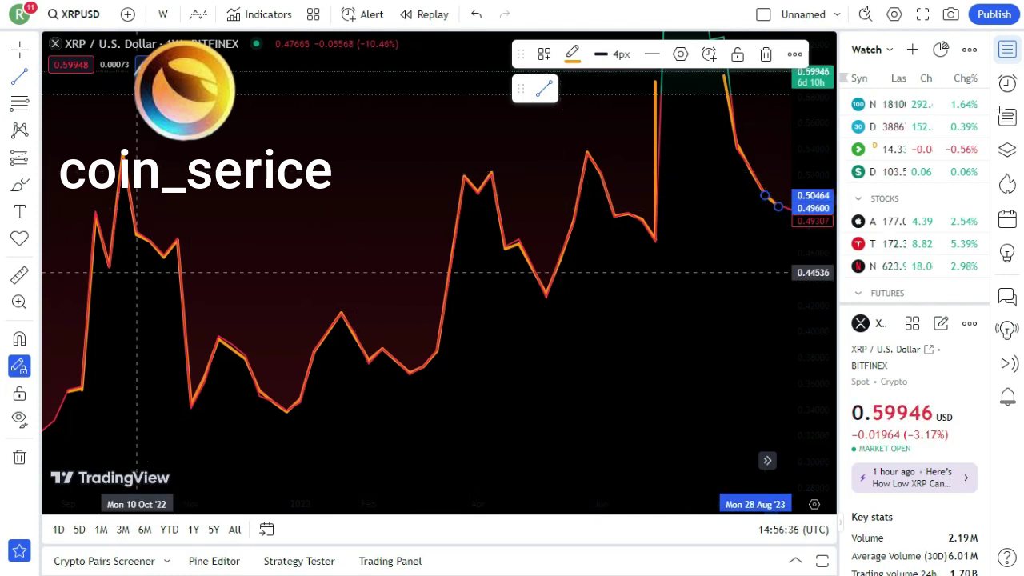
Highlight the whole traced price line from 5 September 2022 to its 2023 end with the Highlighter.
{"action": "left_click", "coordinate": [35, 186]}
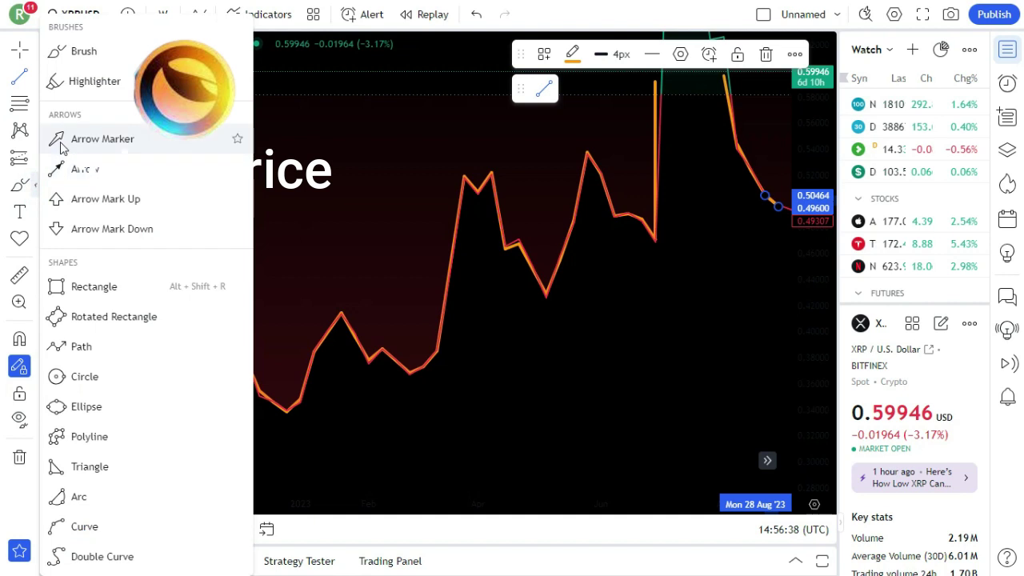
{"action": "left_click", "coordinate": [87, 82]}
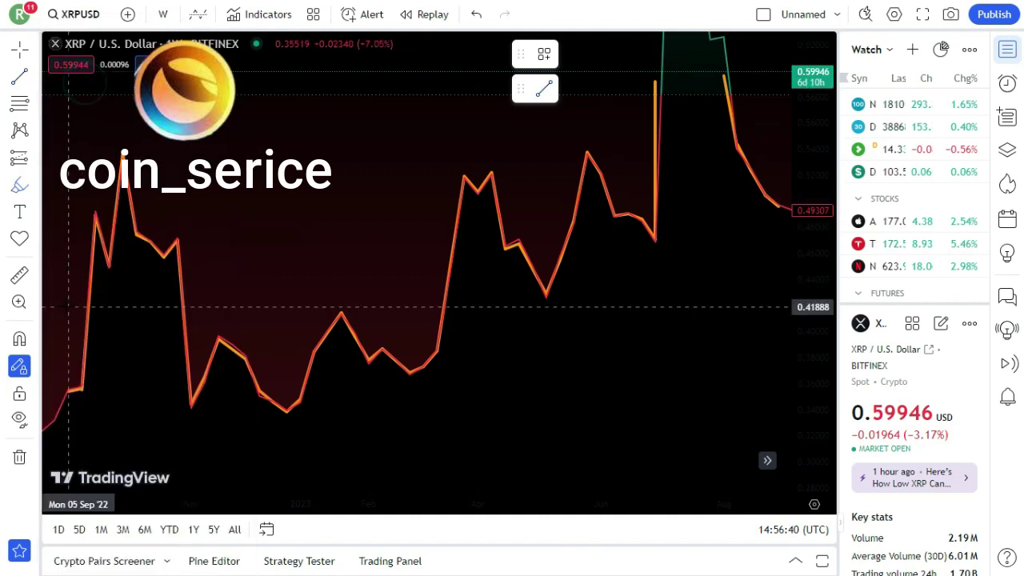
{"action": "left_click_drag", "start_coordinate": [81, 379], "coordinate": [95, 222]}
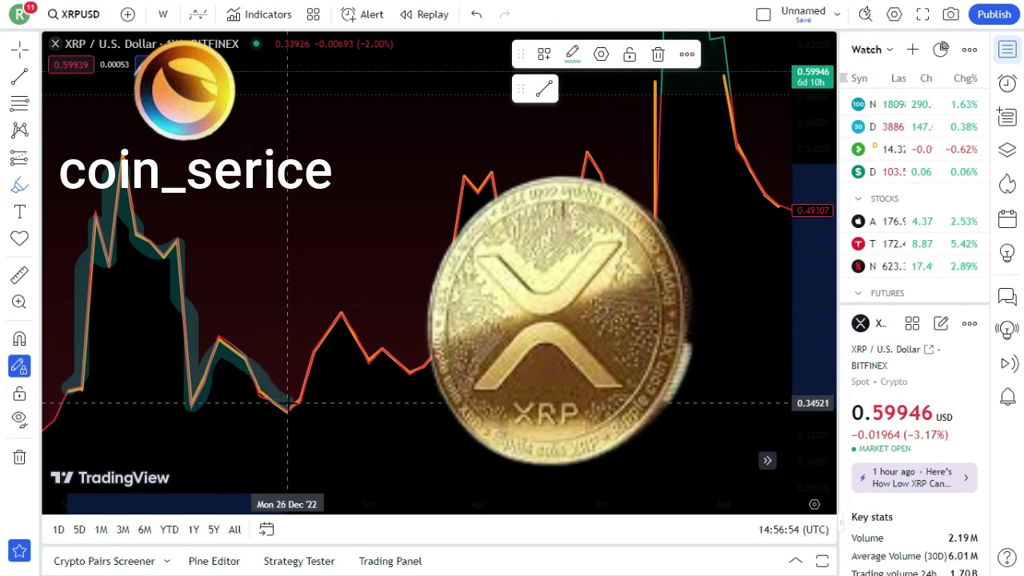
{"action": "mouse_move", "coordinate": [301, 387]}
{"action": "left_mouse_down"}
{"action": "mouse_move", "coordinate": [341, 320]}
{"action": "mouse_move", "coordinate": [396, 365]}
{"action": "mouse_move", "coordinate": [423, 360]}
{"action": "mouse_move", "coordinate": [464, 178]}
{"action": "mouse_move", "coordinate": [532, 287]}
{"action": "mouse_move", "coordinate": [587, 175]}
{"action": "mouse_move", "coordinate": [656, 224]}
{"action": "mouse_move", "coordinate": [656, 100]}
{"action": "mouse_move", "coordinate": [710, 38]}
{"action": "mouse_move", "coordinate": [737, 157]}
{"action": "mouse_move", "coordinate": [778, 222]}
{"action": "left_mouse_up"}
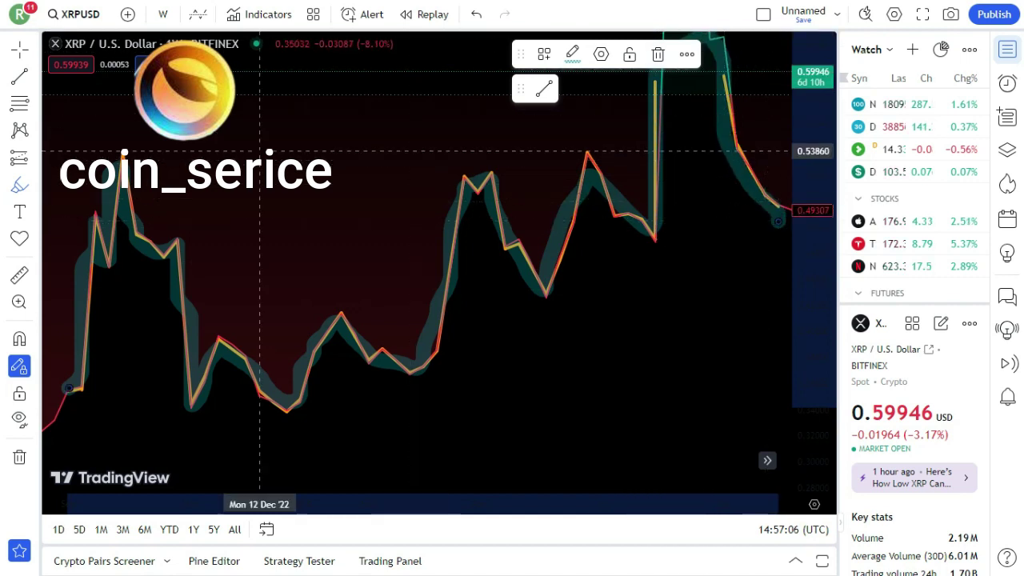
Write "XRP" freehand with the Brush above the price line and draw a rising wavy underline beneath it.
{"action": "left_click", "coordinate": [28, 189]}
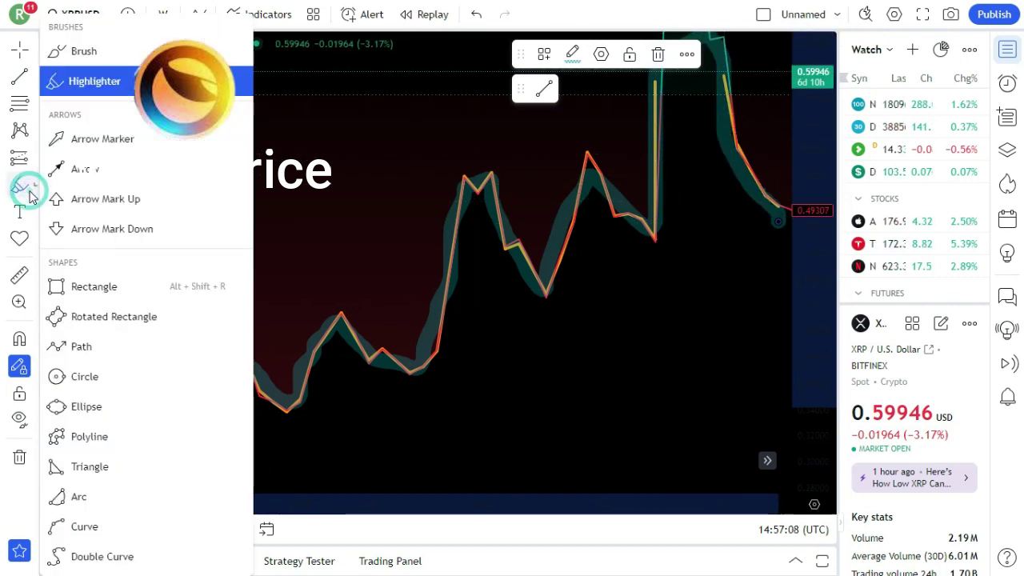
{"action": "left_click", "coordinate": [83, 72]}
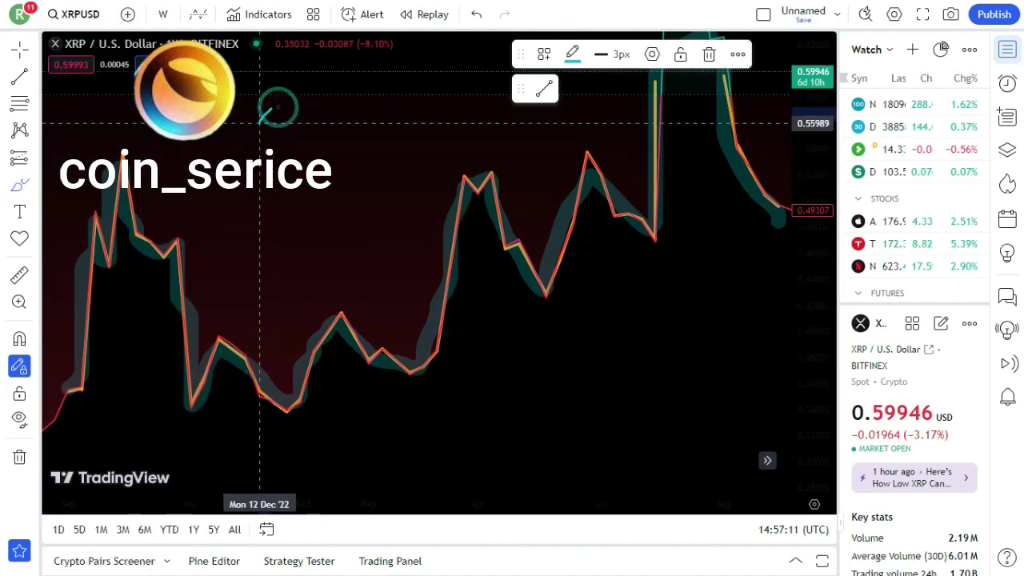
{"action": "left_click_drag", "start_coordinate": [259, 124], "coordinate": [191, 224]}
{"action": "mouse_move", "coordinate": [177, 105]}
{"action": "left_mouse_down"}
{"action": "mouse_move", "coordinate": [259, 169]}
{"action": "mouse_move", "coordinate": [286, 214]}
{"action": "left_mouse_up"}
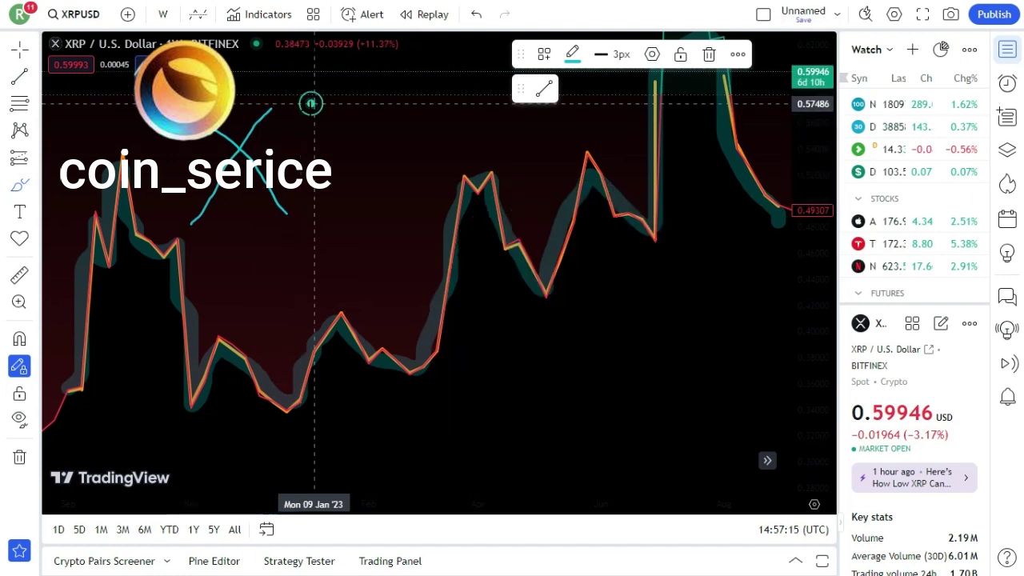
{"action": "left_click_drag", "start_coordinate": [314, 103], "coordinate": [327, 201]}
{"action": "mouse_move", "coordinate": [314, 109]}
{"action": "left_mouse_down"}
{"action": "mouse_move", "coordinate": [341, 89]}
{"action": "mouse_move", "coordinate": [364, 102]}
{"action": "mouse_move", "coordinate": [351, 137]}
{"action": "mouse_move", "coordinate": [318, 147]}
{"action": "mouse_move", "coordinate": [341, 150]}
{"action": "mouse_move", "coordinate": [377, 185]}
{"action": "mouse_move", "coordinate": [409, 189]}
{"action": "left_mouse_up"}
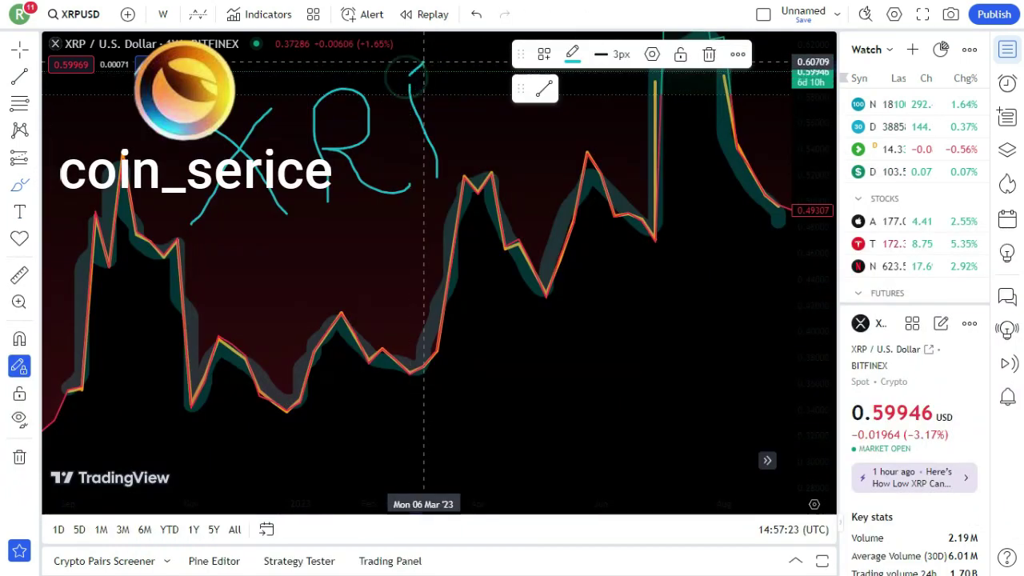
{"action": "left_click_drag", "start_coordinate": [450, 112], "coordinate": [423, 120]}
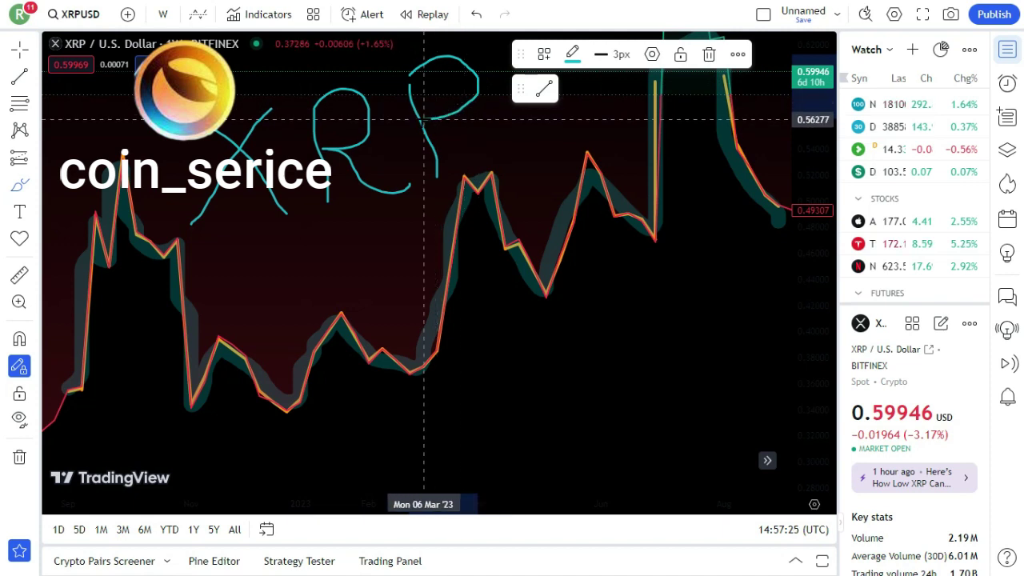
{"action": "mouse_move", "coordinate": [205, 261]}
{"action": "left_mouse_down"}
{"action": "mouse_move", "coordinate": [246, 248]}
{"action": "mouse_move", "coordinate": [384, 243]}
{"action": "mouse_move", "coordinate": [545, 162]}
{"action": "left_mouse_up"}
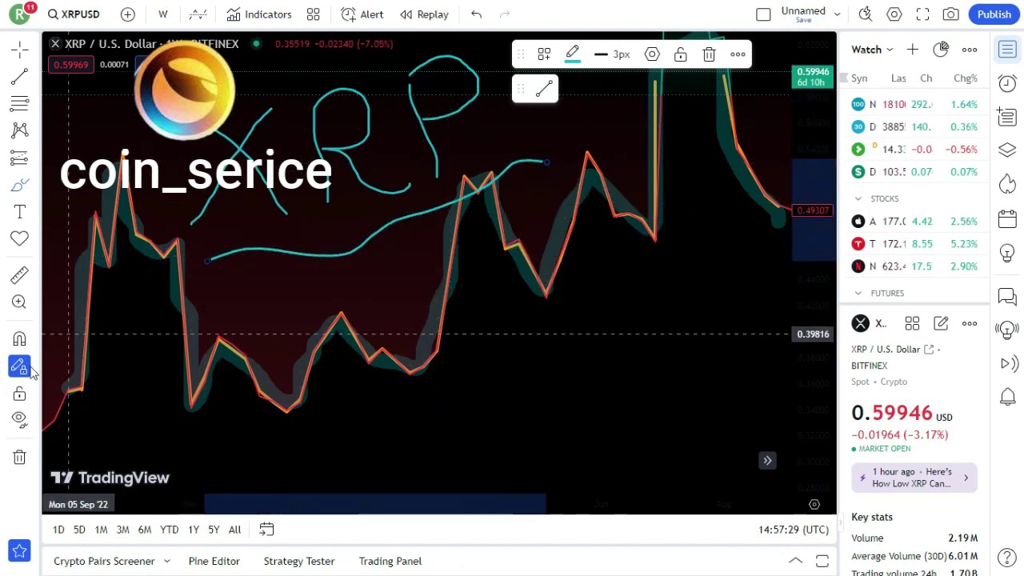
Remove all drawings from the chart.
{"action": "left_click", "coordinate": [17, 458]}
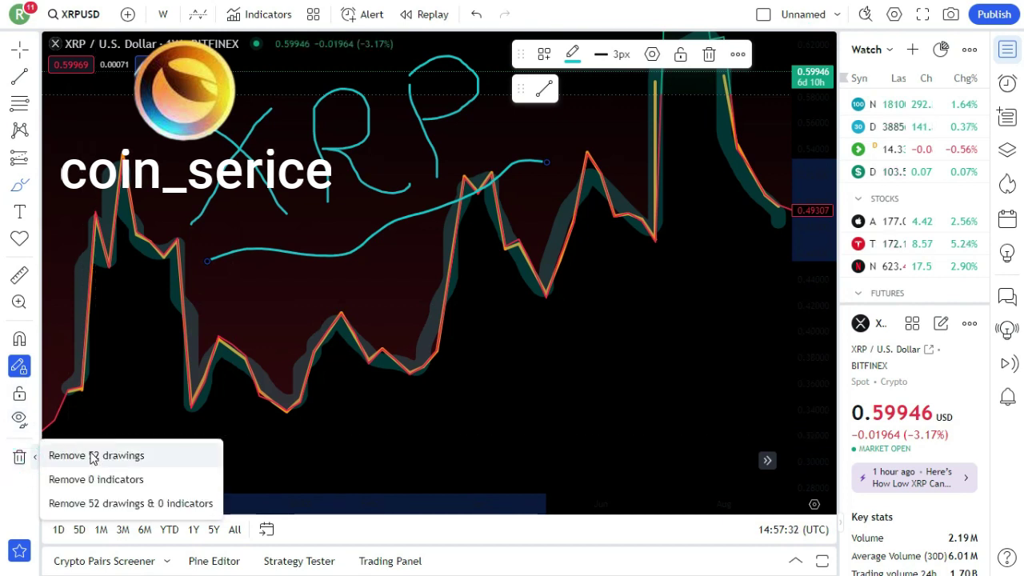
{"action": "left_click", "coordinate": [80, 455]}
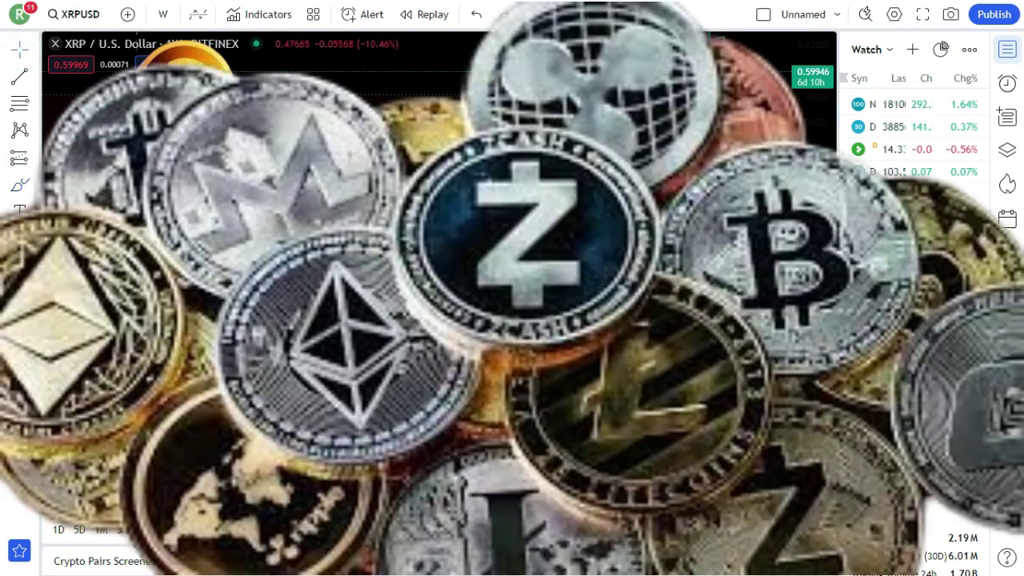
Examine the cleared weekly XRPUSD price line from early 2022 through 2023.
{"action": "left_click_drag", "start_coordinate": [153, 249], "coordinate": [521, 323]}
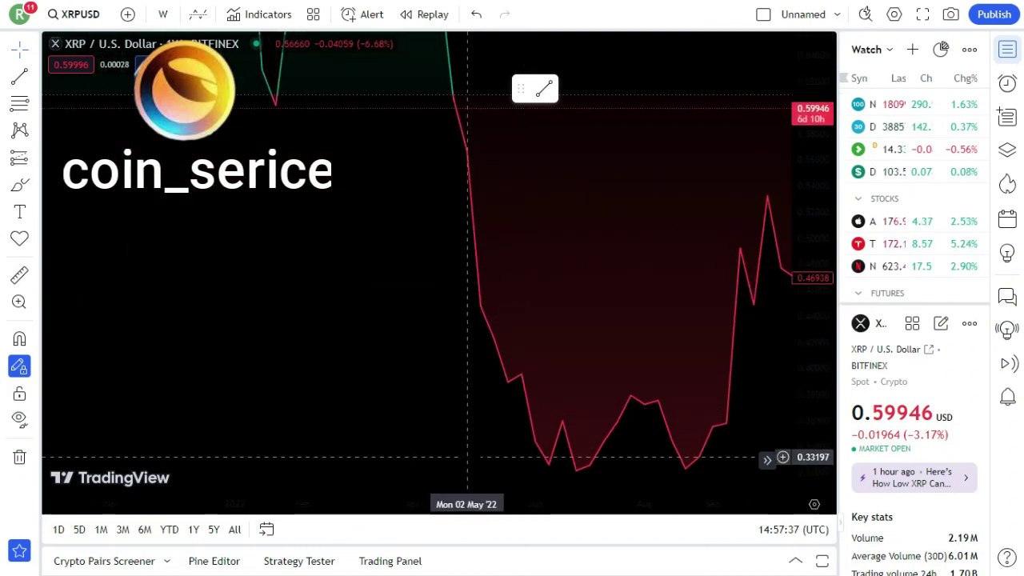
{"action": "left_click_drag", "start_coordinate": [425, 436], "coordinate": [312, 391]}
{"action": "left_click_drag", "start_coordinate": [557, 441], "coordinate": [307, 421]}
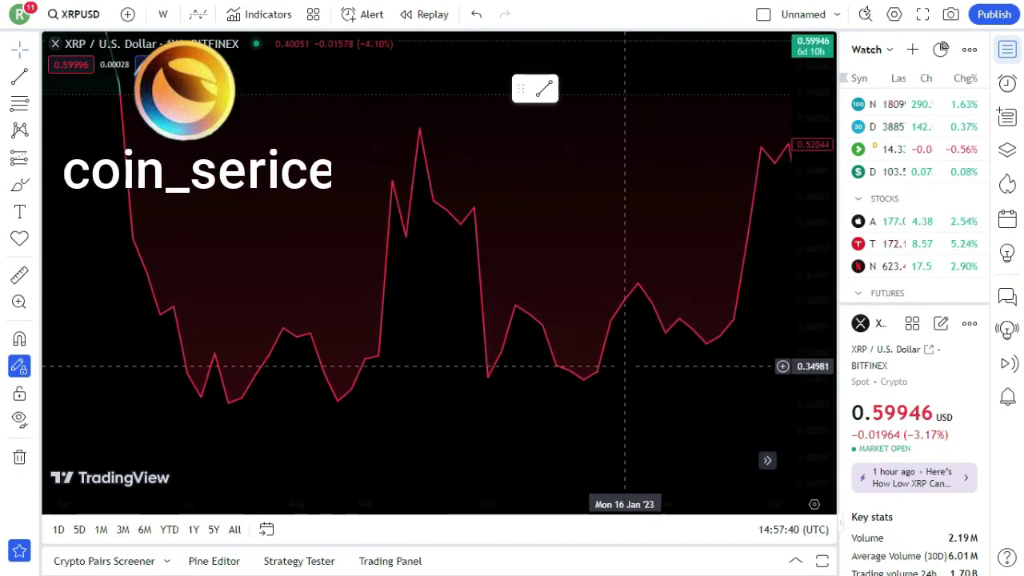
{"action": "left_click_drag", "start_coordinate": [608, 366], "coordinate": [342, 406]}
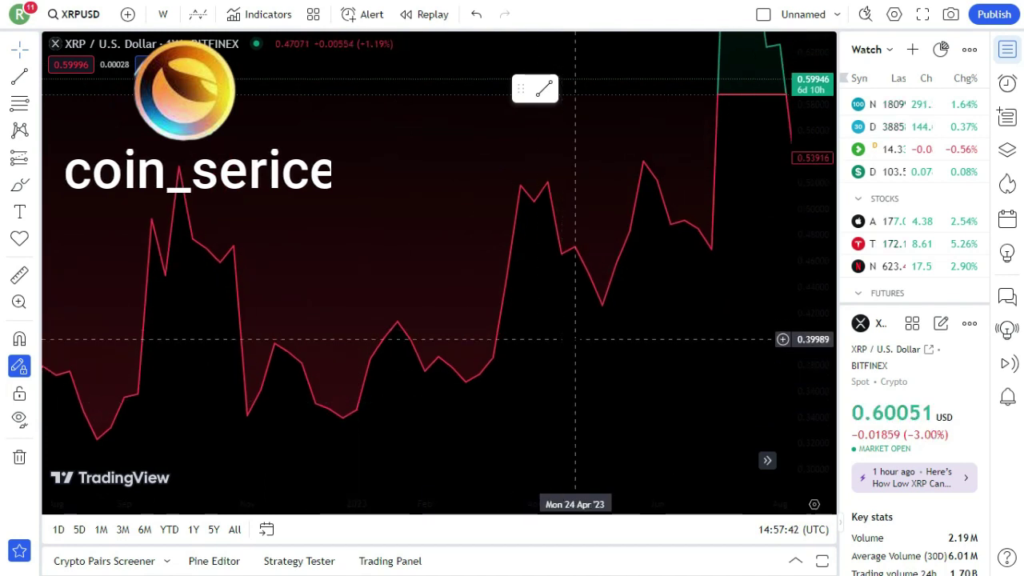
{"action": "scroll", "coordinate": [575, 339], "scroll_direction": "down", "scroll_amount": 2}
{"action": "scroll", "coordinate": [571, 339], "scroll_direction": "down", "scroll_amount": 4}
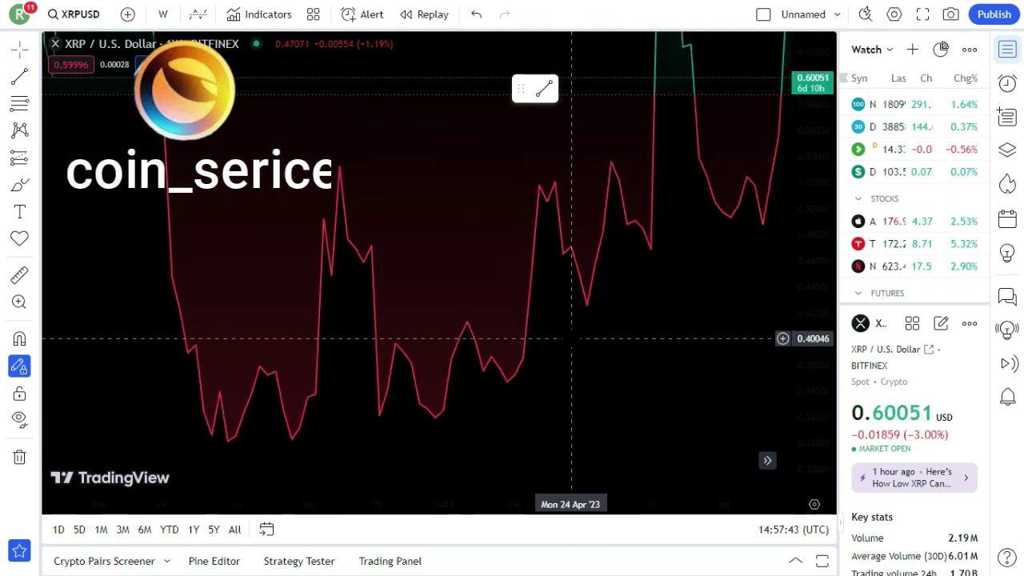
{"action": "scroll", "coordinate": [571, 339], "scroll_direction": "down", "scroll_amount": 4}
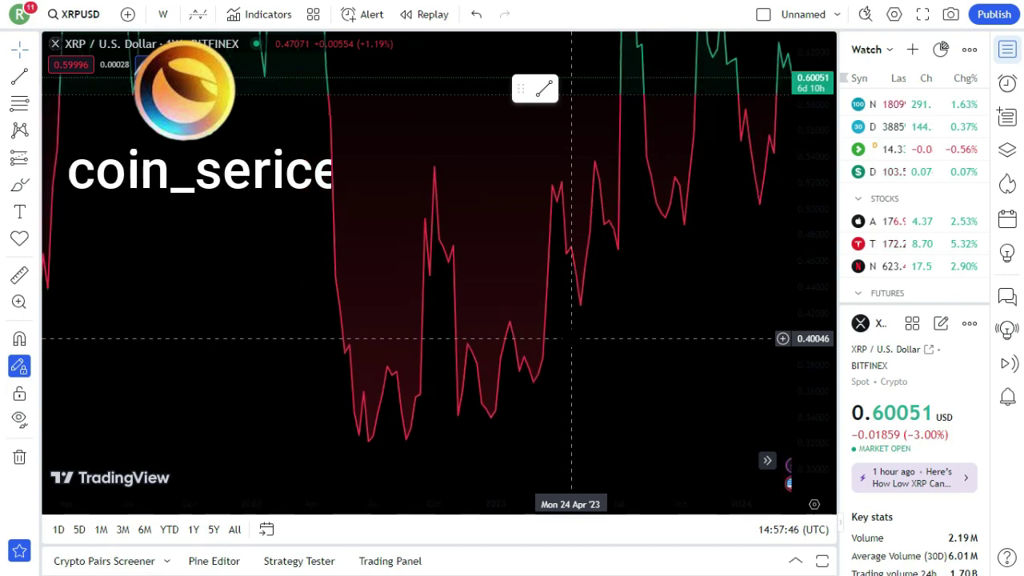
Examine the older weekly XRPUSD price history through 2021 and back to early 2020.
{"action": "left_click_drag", "start_coordinate": [532, 227], "coordinate": [277, 294]}
{"action": "left_click_drag", "start_coordinate": [720, 233], "coordinate": [756, 367]}
{"action": "left_click_drag", "start_coordinate": [240, 212], "coordinate": [702, 276]}
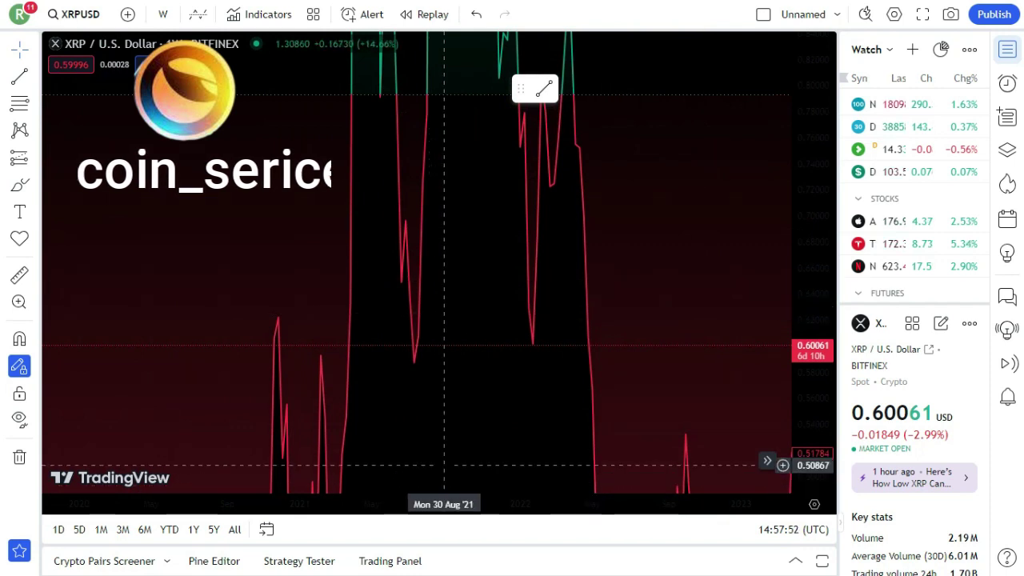
{"action": "scroll", "coordinate": [444, 465], "scroll_direction": "up", "scroll_amount": 1}
{"action": "scroll", "coordinate": [445, 465], "scroll_direction": "up", "scroll_amount": 3}
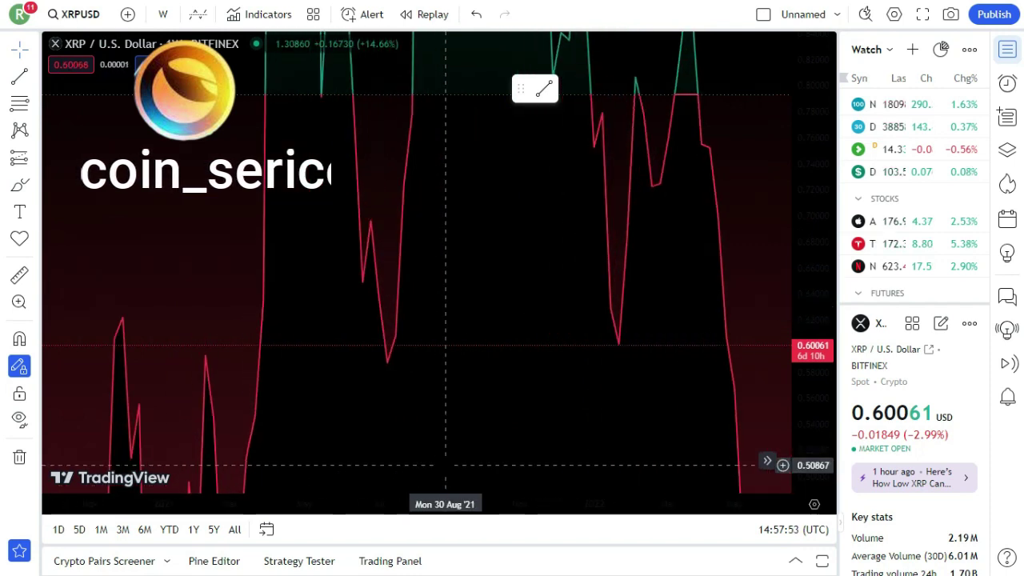
{"action": "scroll", "coordinate": [446, 465], "scroll_direction": "up", "scroll_amount": 2}
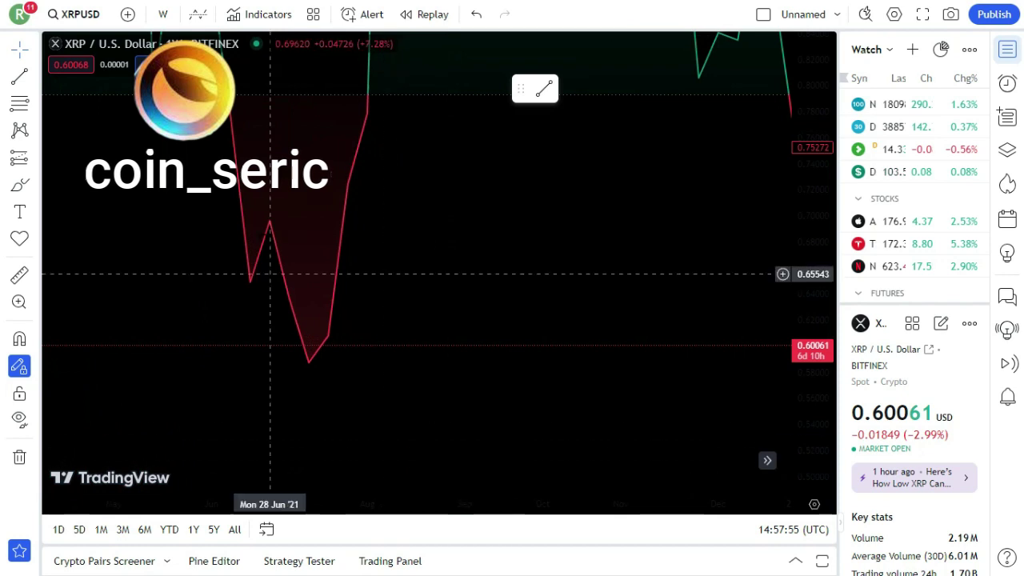
{"action": "left_click_drag", "start_coordinate": [251, 222], "coordinate": [491, 259]}
{"action": "left_click_drag", "start_coordinate": [228, 383], "coordinate": [479, 165]}
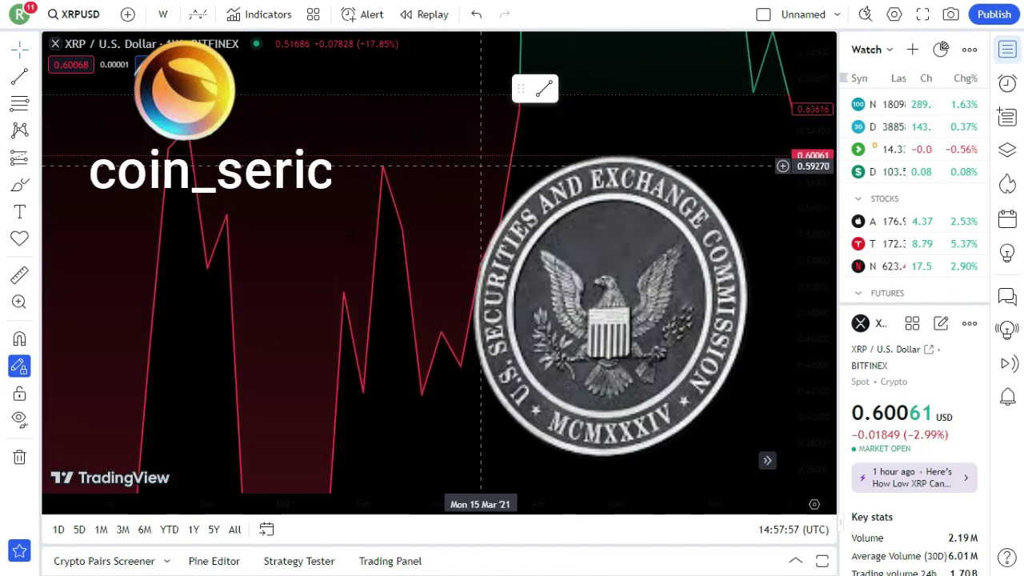
{"action": "left_click_drag", "start_coordinate": [210, 356], "coordinate": [688, 84]}
{"action": "left_click_drag", "start_coordinate": [267, 336], "coordinate": [668, 120]}
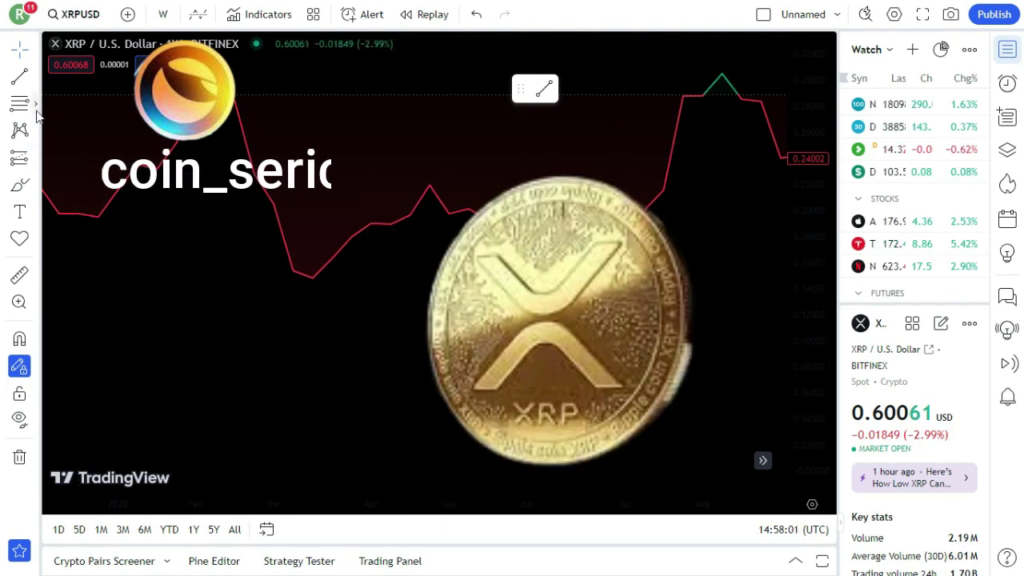
Draw Fib Circles below the price line from 20 April 2020 at 0.15643 to 18 May 2020 at 0.10981, and dismiss the advertisement.
{"action": "left_click", "coordinate": [39, 109]}
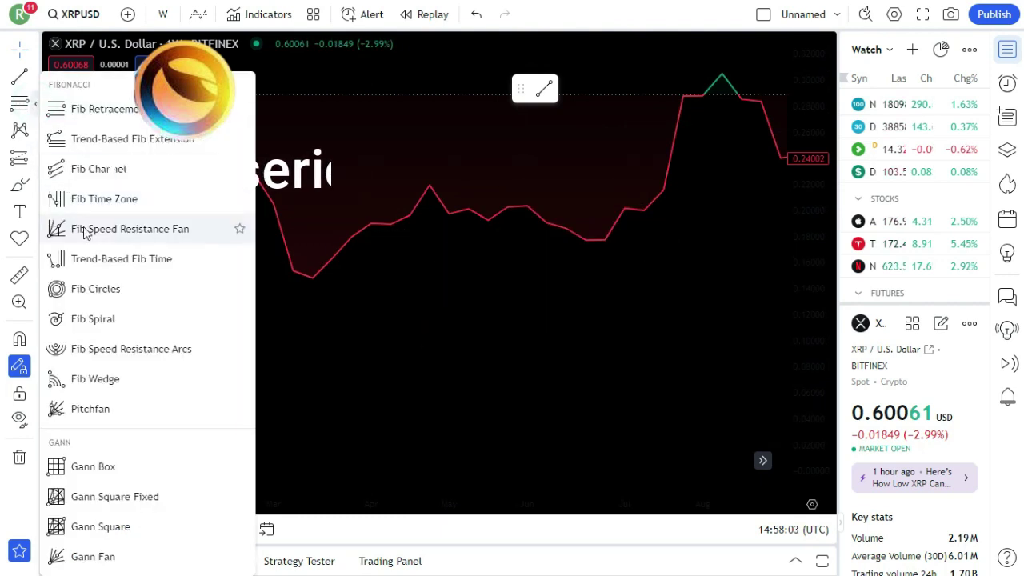
{"action": "left_click", "coordinate": [81, 279]}
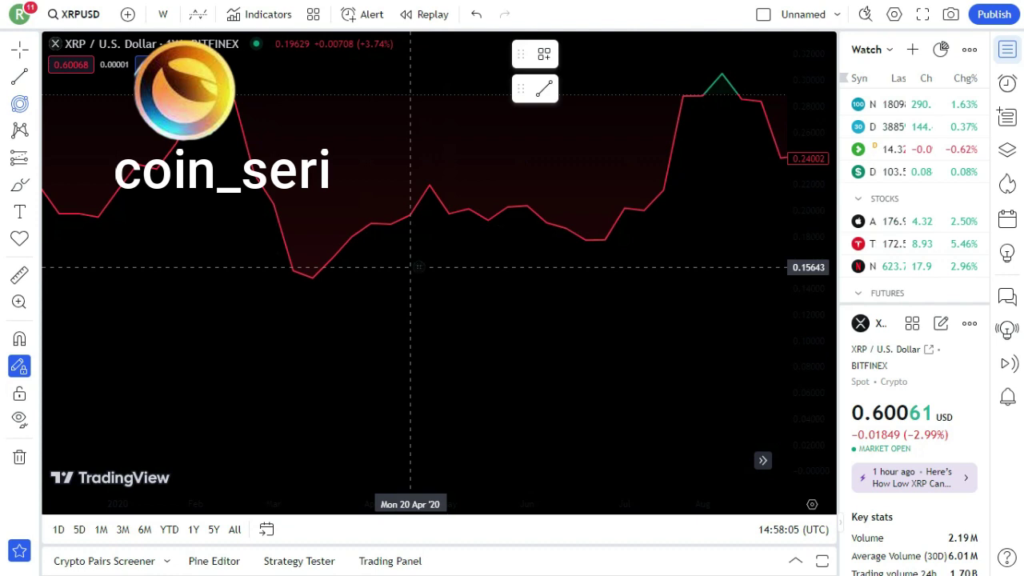
{"action": "left_click", "coordinate": [410, 268]}
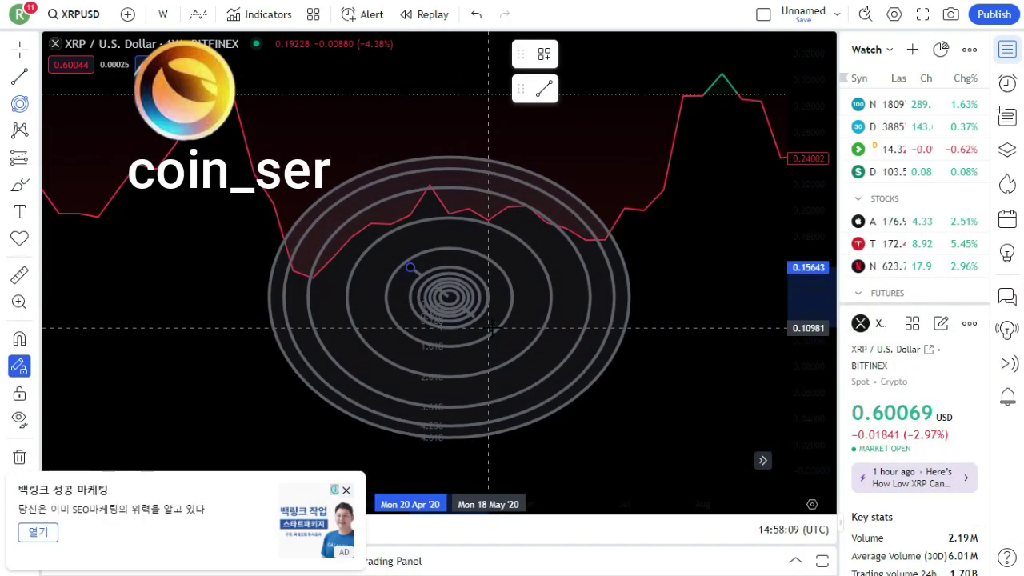
{"action": "left_click", "coordinate": [488, 328]}
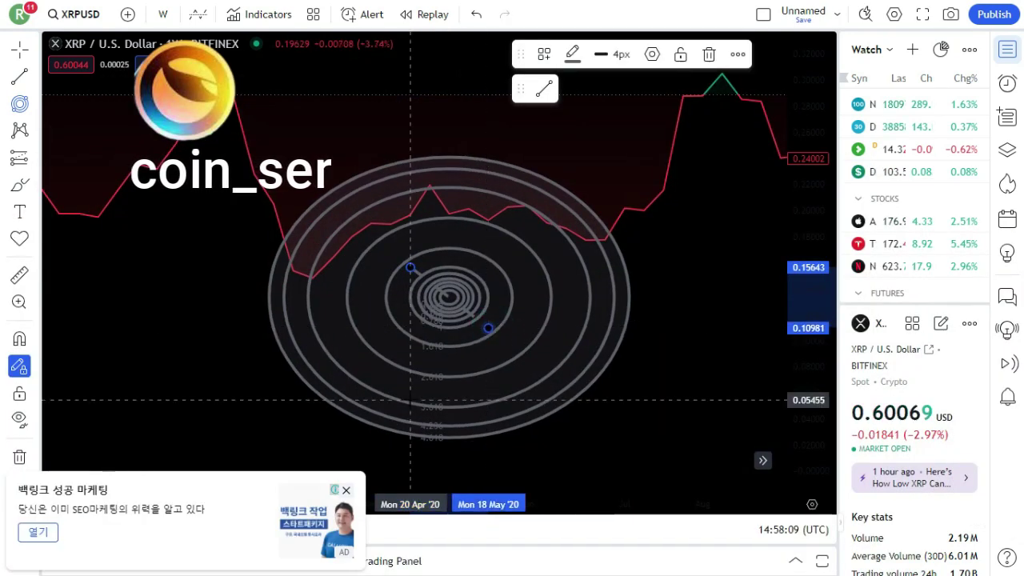
{"action": "left_click", "coordinate": [346, 490]}
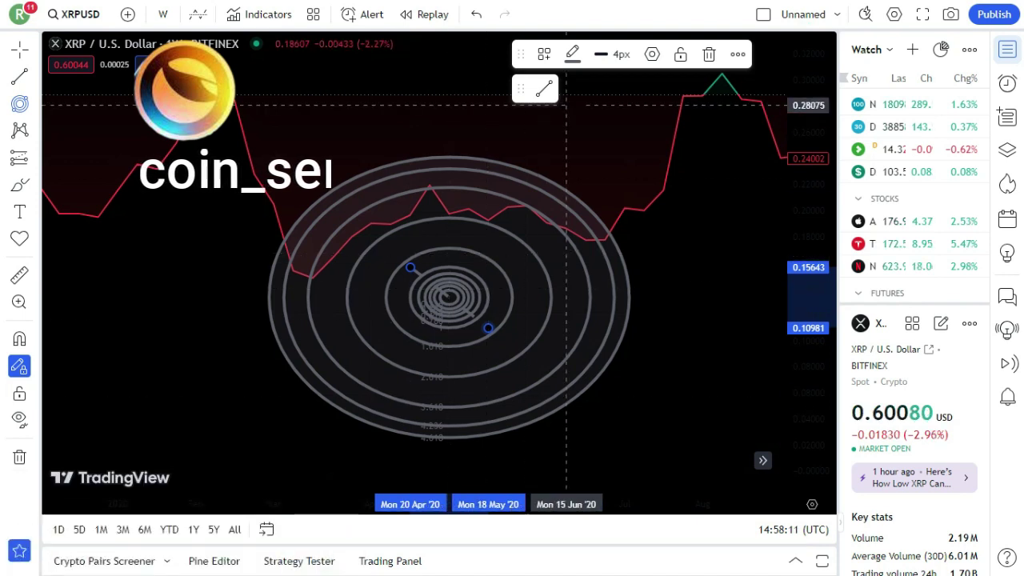
Change the line colour of the Fib Circles to red and view the drawing template options.
{"action": "left_click", "coordinate": [568, 59]}
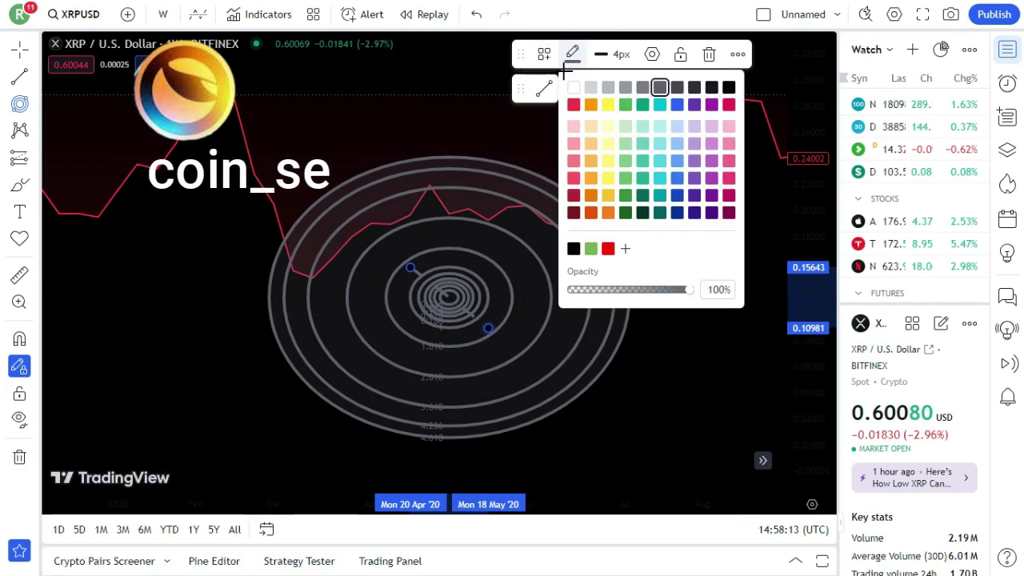
{"action": "left_click", "coordinate": [572, 106]}
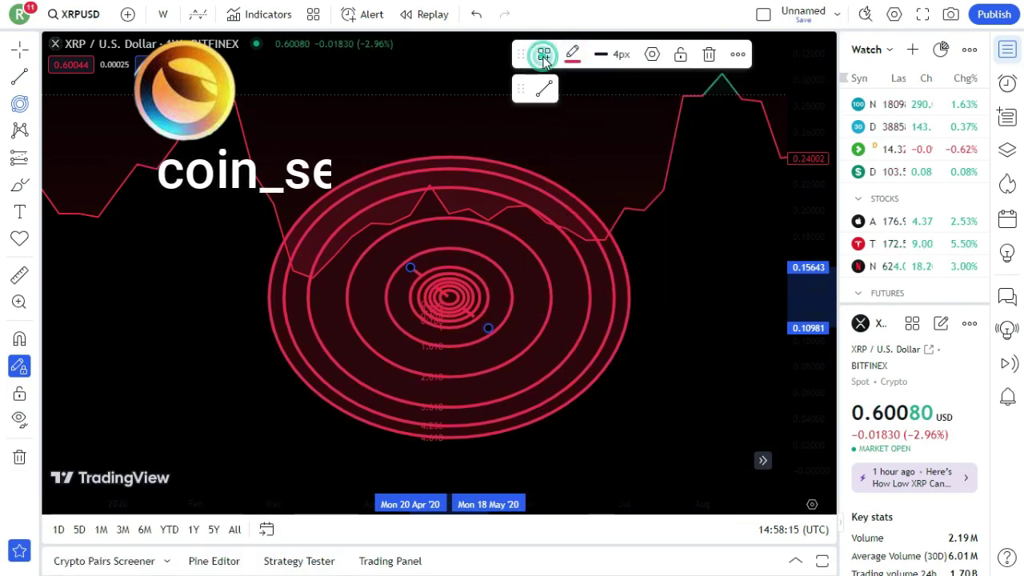
{"action": "left_click", "coordinate": [544, 56]}
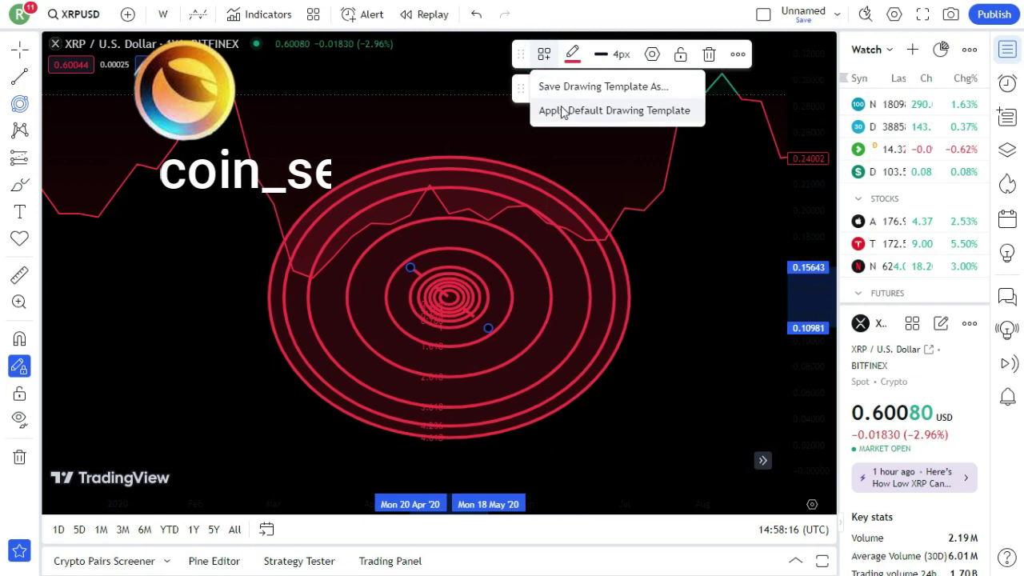
Trace the price line with connected orange trend lines from 2 March 2020 at 0.17715, through the mid-March low, to the 27 April 2020 peak.
{"action": "left_click", "coordinate": [18, 76]}
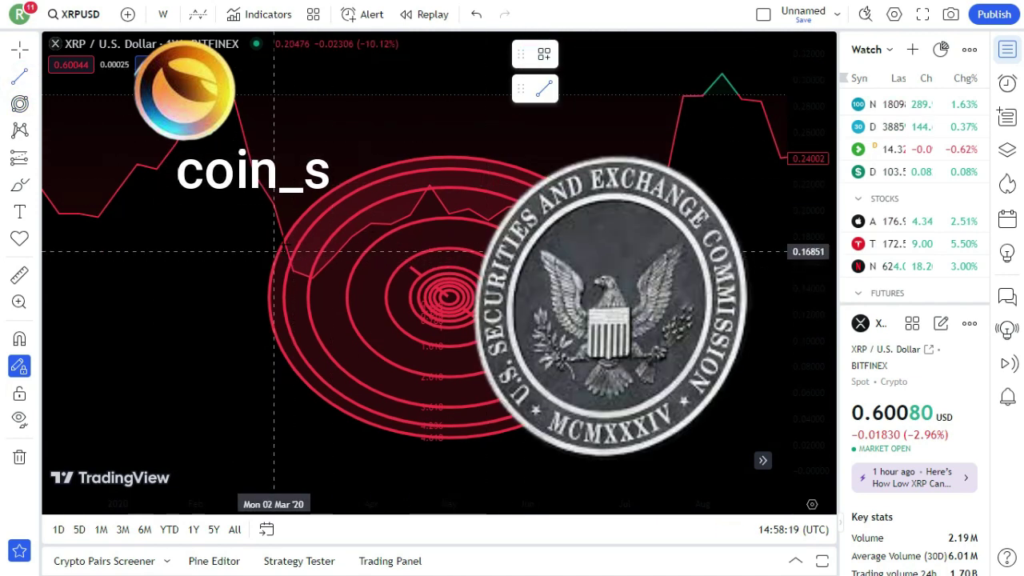
{"action": "left_click", "coordinate": [276, 239]}
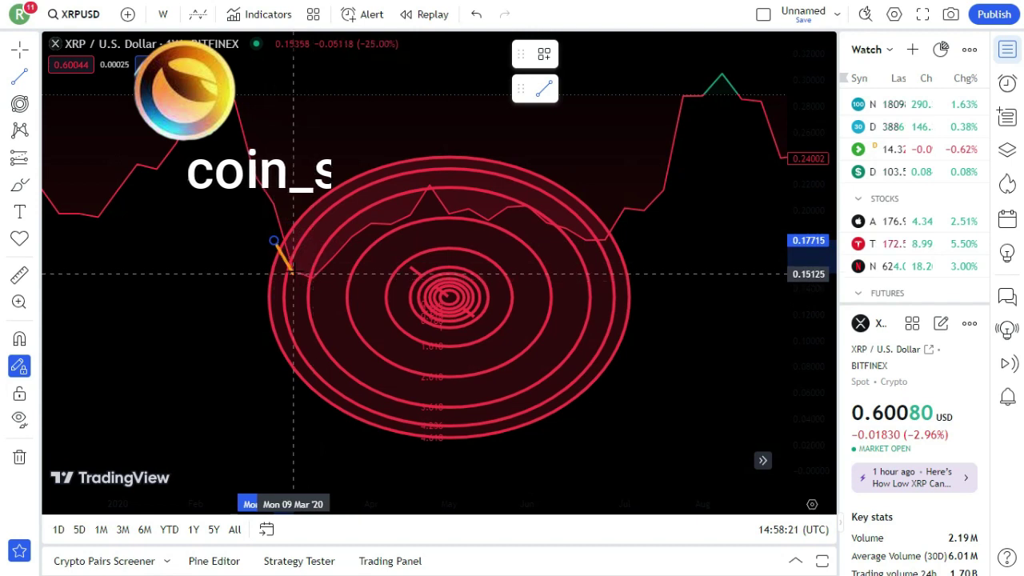
{"action": "left_click", "coordinate": [293, 271]}
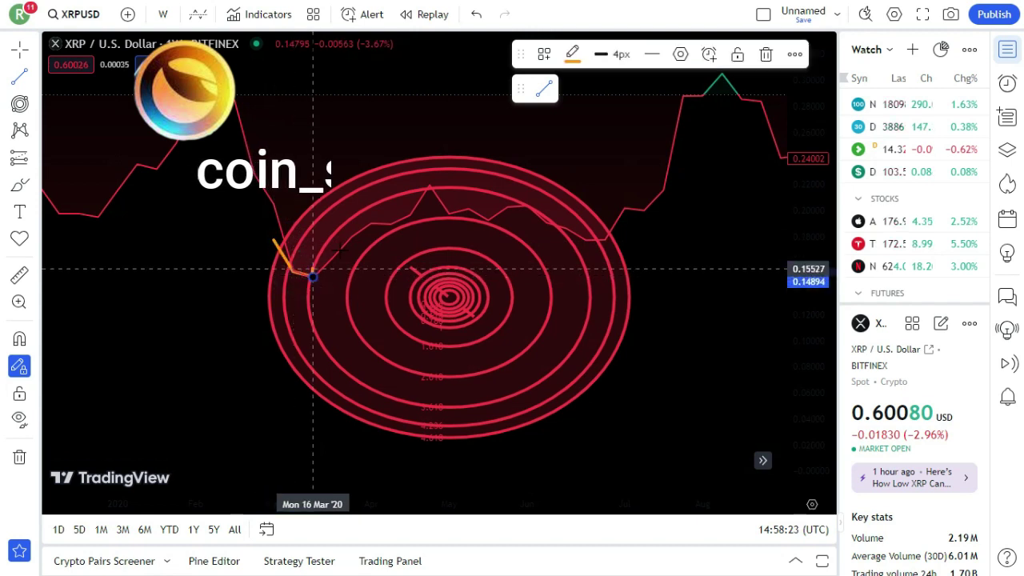
{"action": "left_click", "coordinate": [312, 275]}
{"action": "double_click", "coordinate": [352, 236]}
{"action": "double_click", "coordinate": [371, 222]}
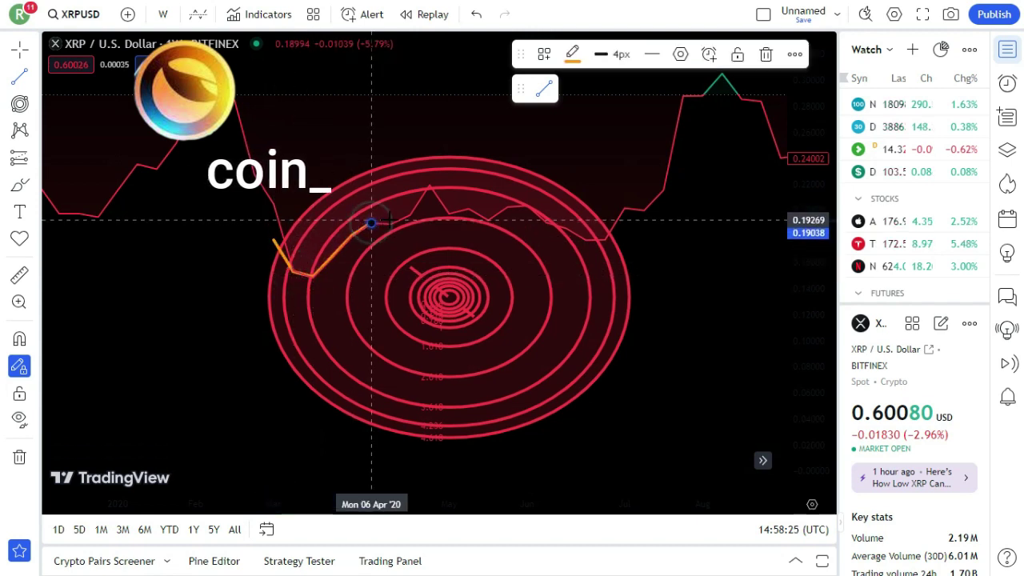
{"action": "left_click", "coordinate": [390, 222]}
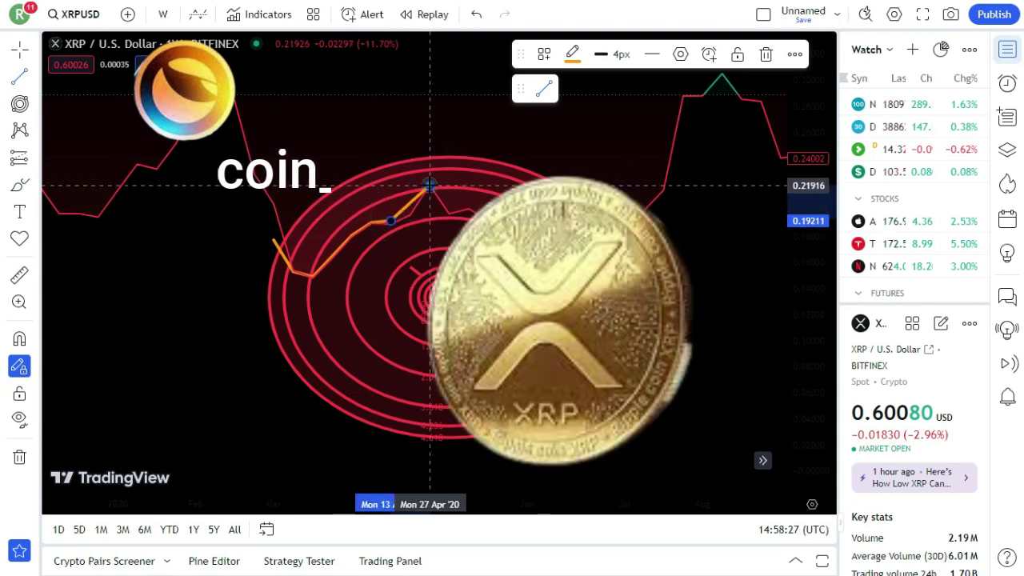
{"action": "left_click", "coordinate": [430, 187]}
Continue the orange trend lines along the price line from the 27 April 2020 peak to the late-June low at 0.17484.
{"action": "left_click", "coordinate": [448, 213]}
{"action": "left_click", "coordinate": [471, 210]}
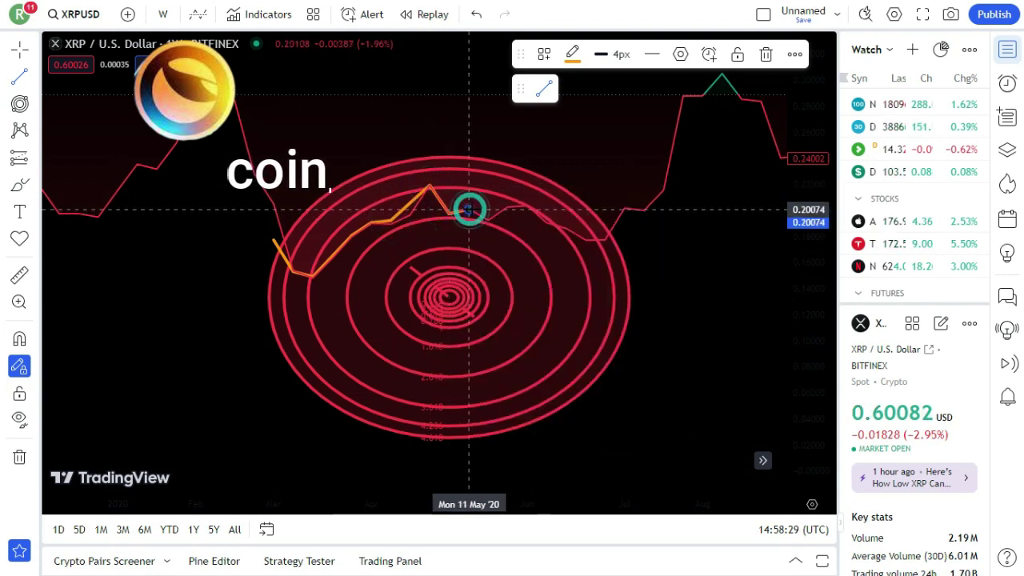
{"action": "left_click", "coordinate": [488, 222]}
{"action": "left_click", "coordinate": [507, 209]}
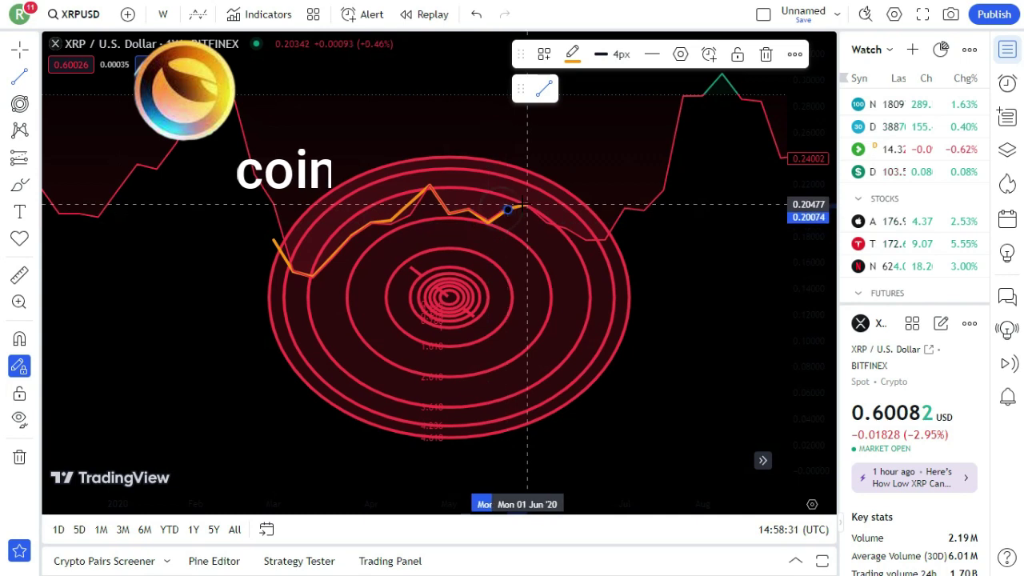
{"action": "left_click", "coordinate": [524, 205]}
{"action": "left_click", "coordinate": [546, 221]}
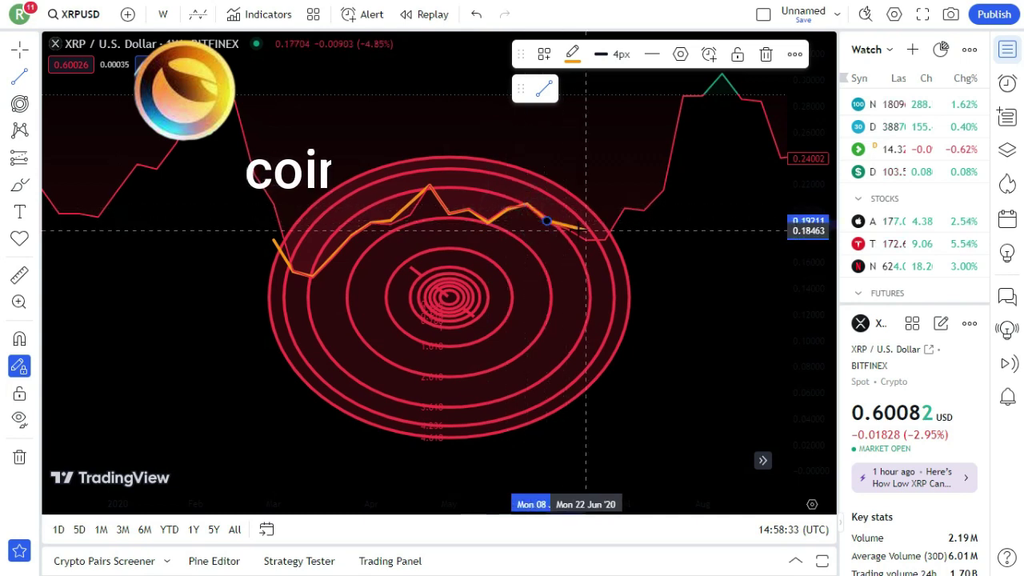
{"action": "left_click", "coordinate": [605, 243]}
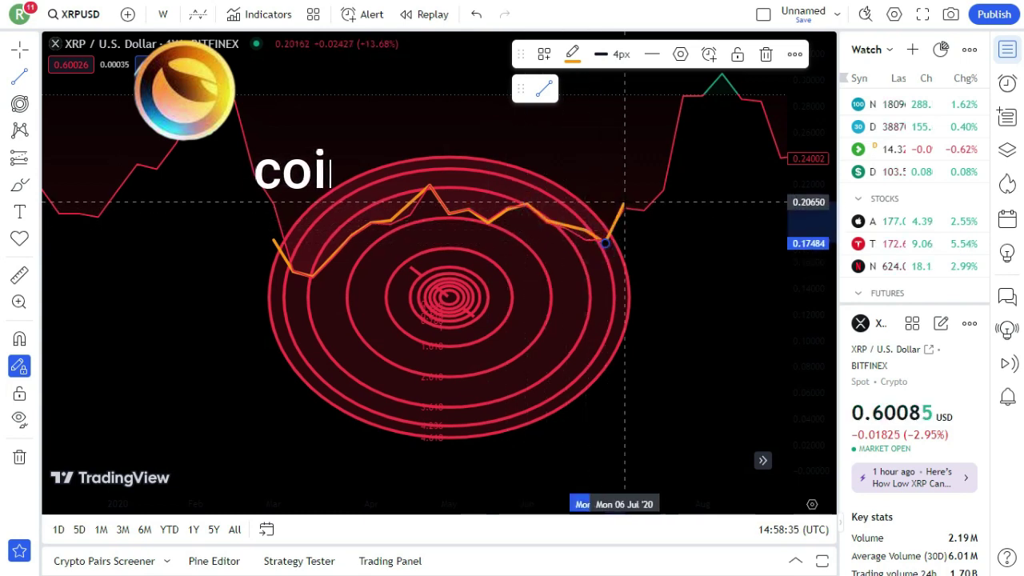
Extend the orange trend lines along the price rise and August peak, ending on 31 August 2020 at 0.24161.
{"action": "left_click", "coordinate": [625, 201]}
{"action": "left_click", "coordinate": [643, 211]}
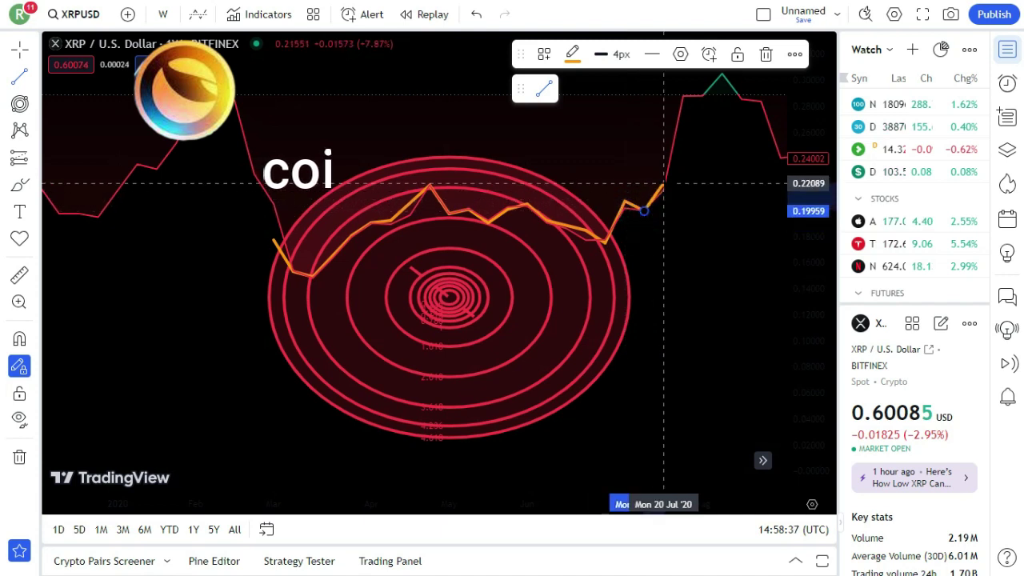
{"action": "left_click", "coordinate": [663, 184]}
{"action": "left_click", "coordinate": [681, 100]}
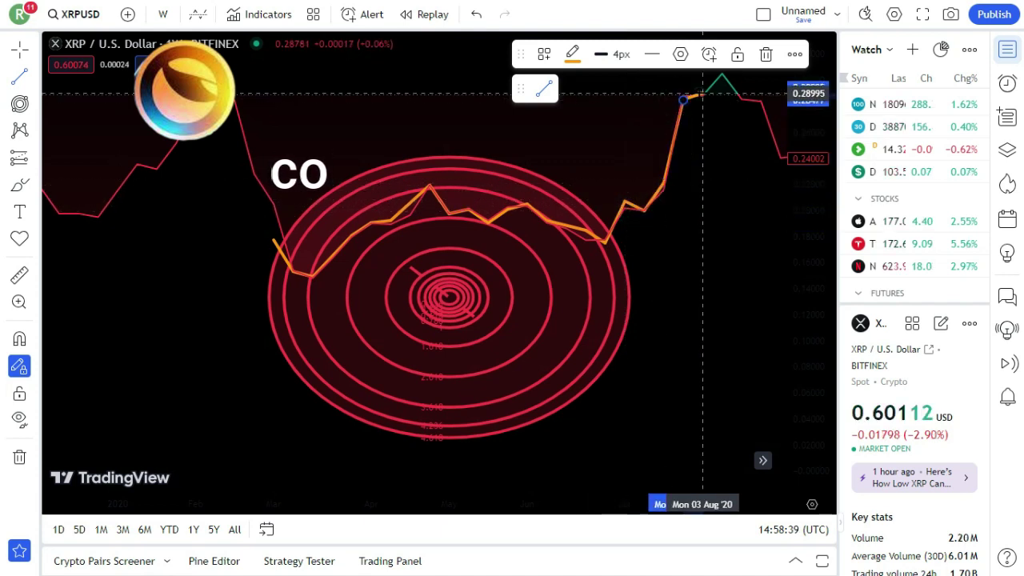
{"action": "left_click", "coordinate": [701, 94]}
{"action": "left_click", "coordinate": [720, 78]}
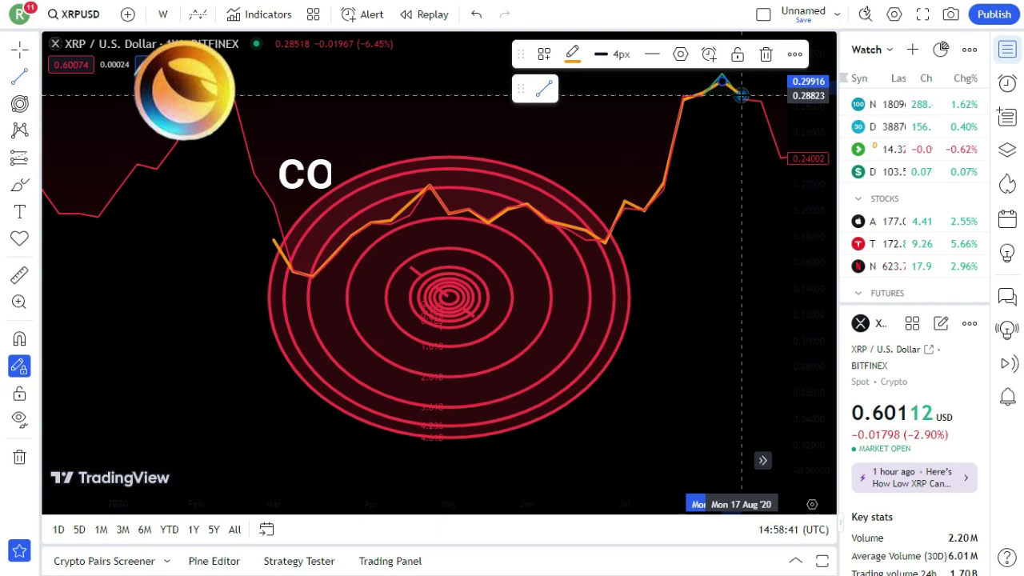
{"action": "left_click", "coordinate": [742, 96]}
{"action": "left_click", "coordinate": [758, 105]}
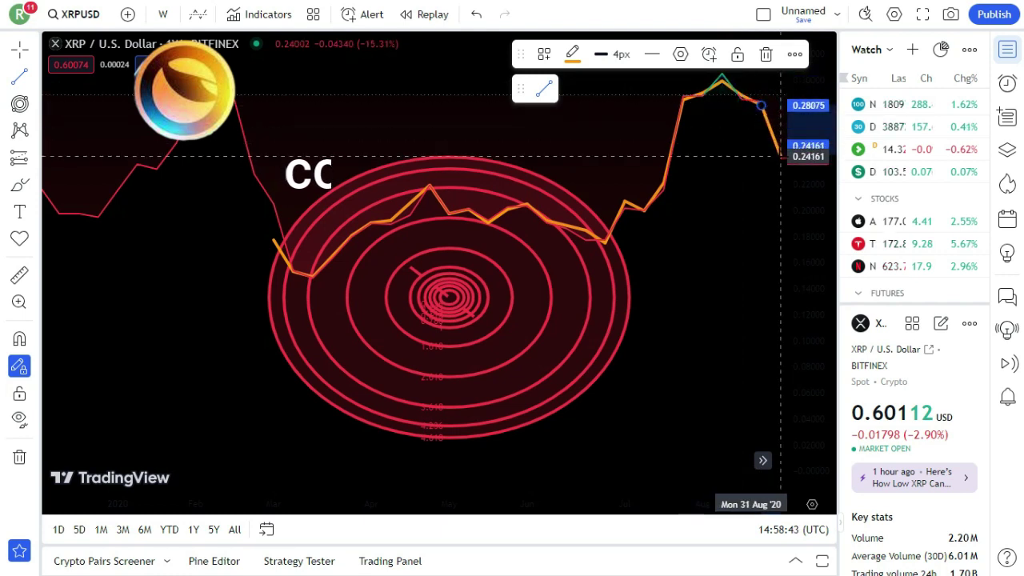
{"action": "double_click", "coordinate": [779, 156]}
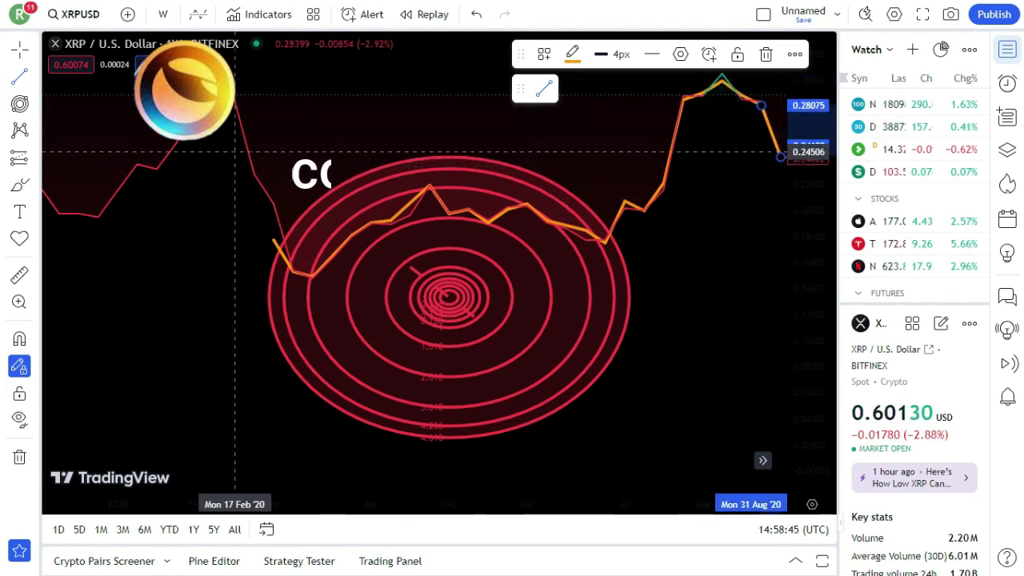
Trace the price decline with orange trend lines from 17 February 2020 at 0.28420 to 9 March 2020 at 0.16391.
{"action": "left_click", "coordinate": [215, 88]}
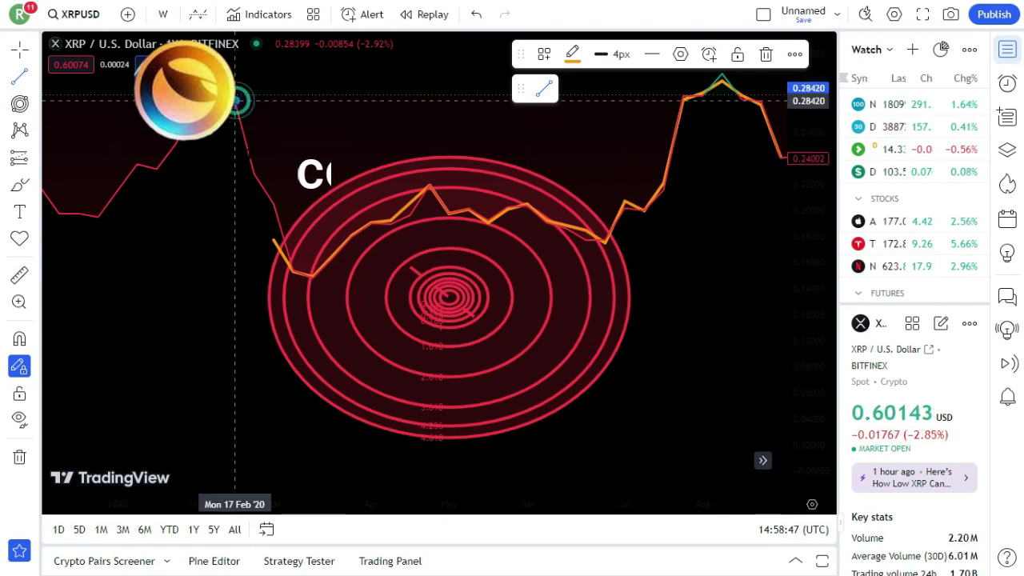
{"action": "left_click", "coordinate": [237, 99]}
{"action": "left_click", "coordinate": [255, 171]}
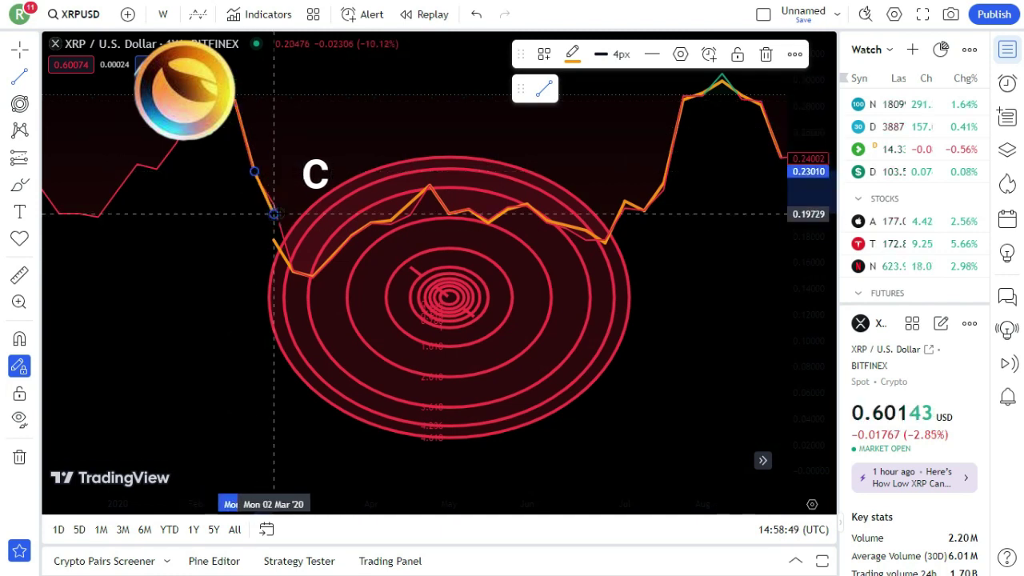
{"action": "left_click", "coordinate": [274, 214]}
{"action": "double_click", "coordinate": [293, 257]}
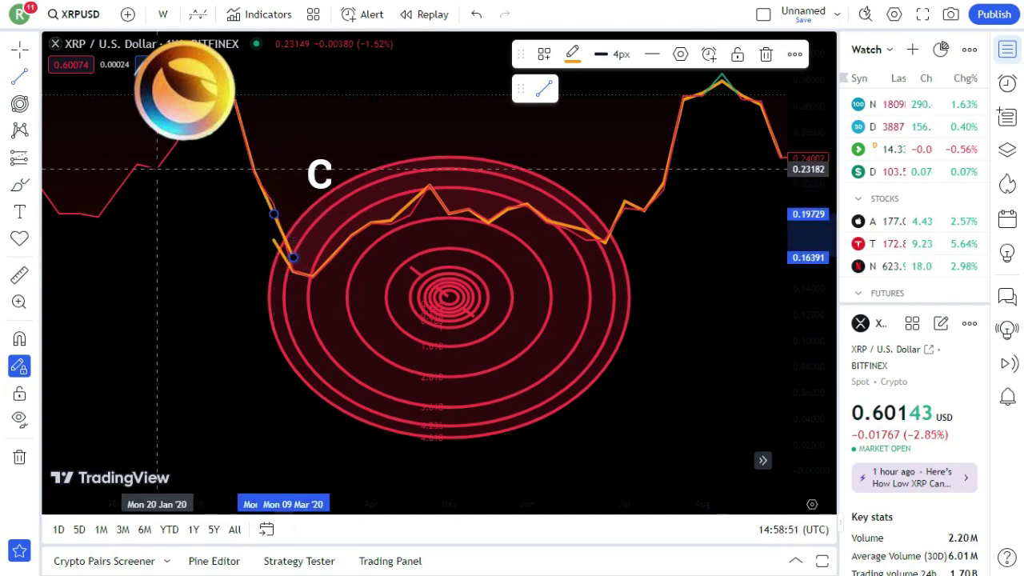
Trace the earlier price movement between December 2019 and 10 February 2020 with orange trend lines.
{"action": "left_click", "coordinate": [157, 168]}
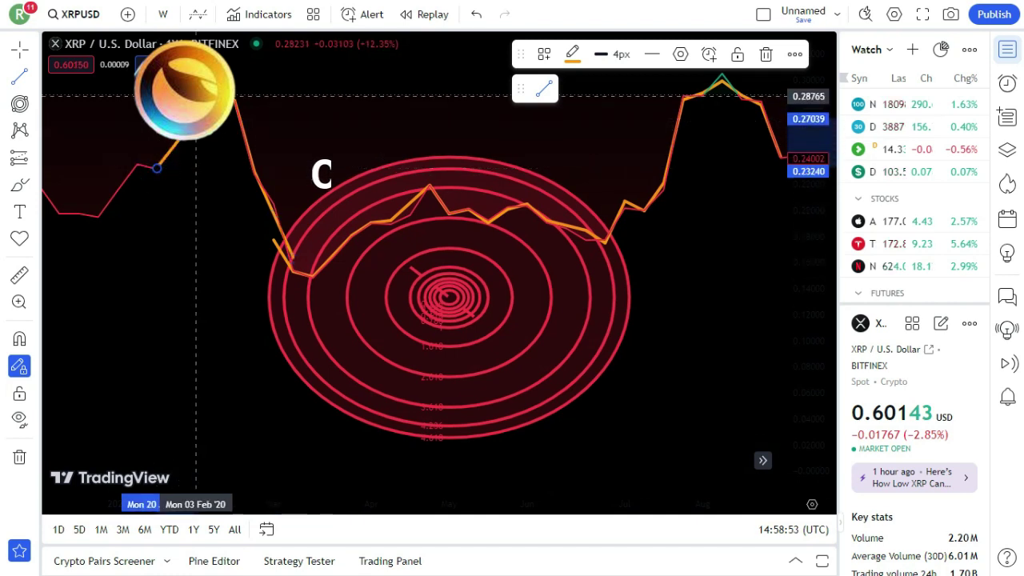
{"action": "double_click", "coordinate": [196, 118]}
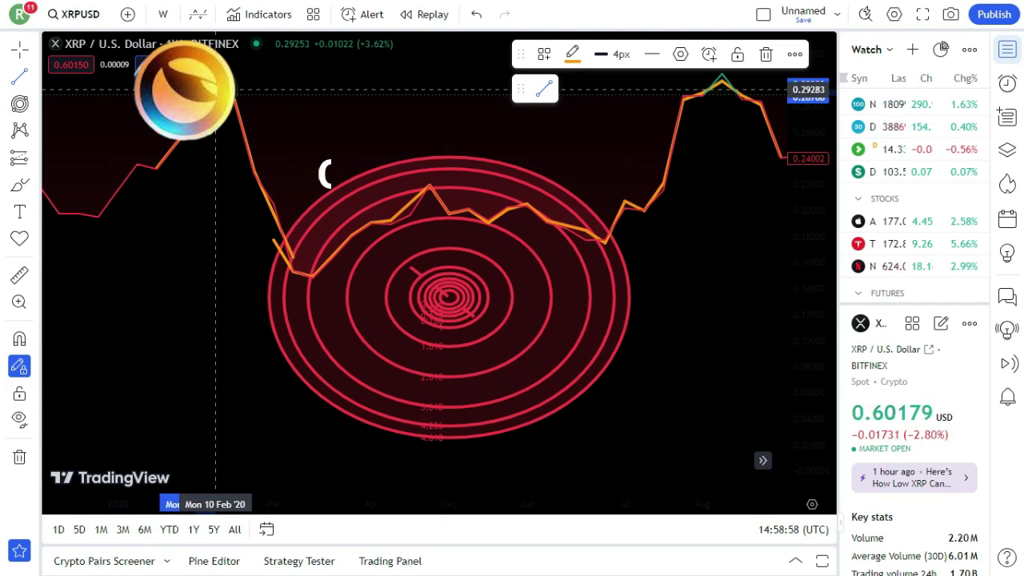
{"action": "left_click", "coordinate": [216, 95]}
{"action": "left_click", "coordinate": [137, 165]}
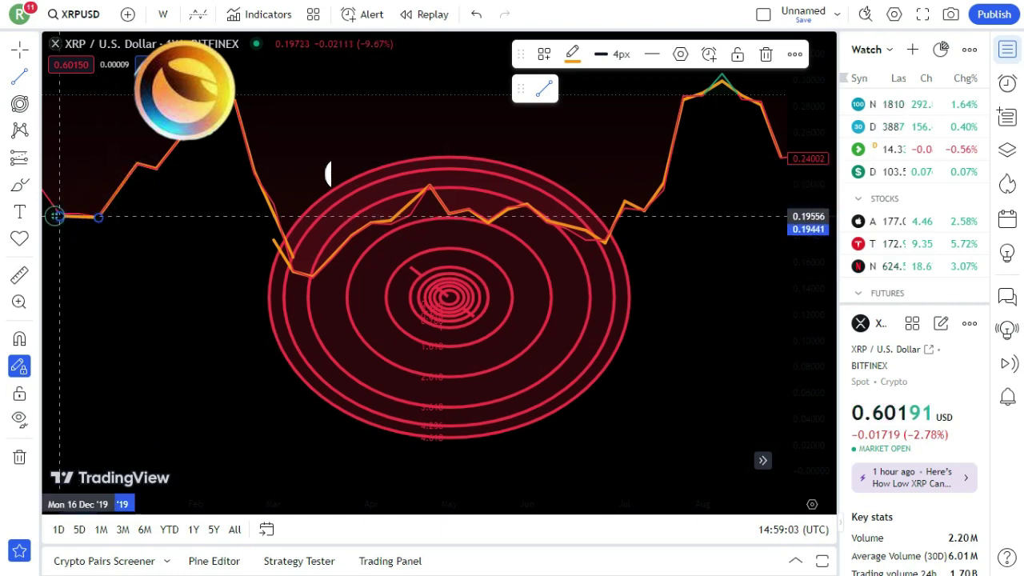
{"action": "left_click", "coordinate": [54, 216]}
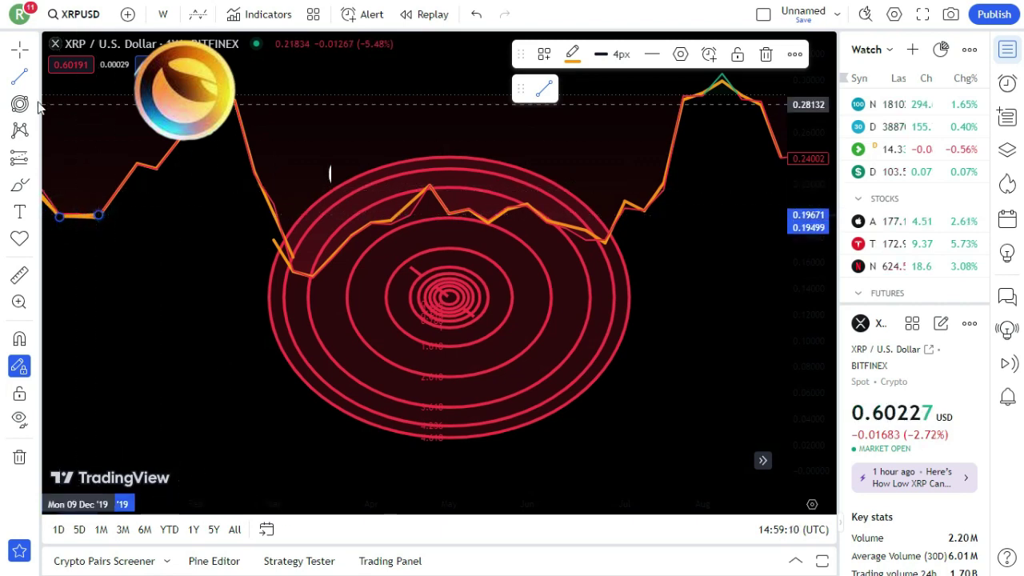
Draw a yellow Arrow Marker from 24 February 2020 at 0.04362 to 27 April 2020 at 0.14894, pointing at the Fib Circles' centre.
{"action": "left_click", "coordinate": [29, 183]}
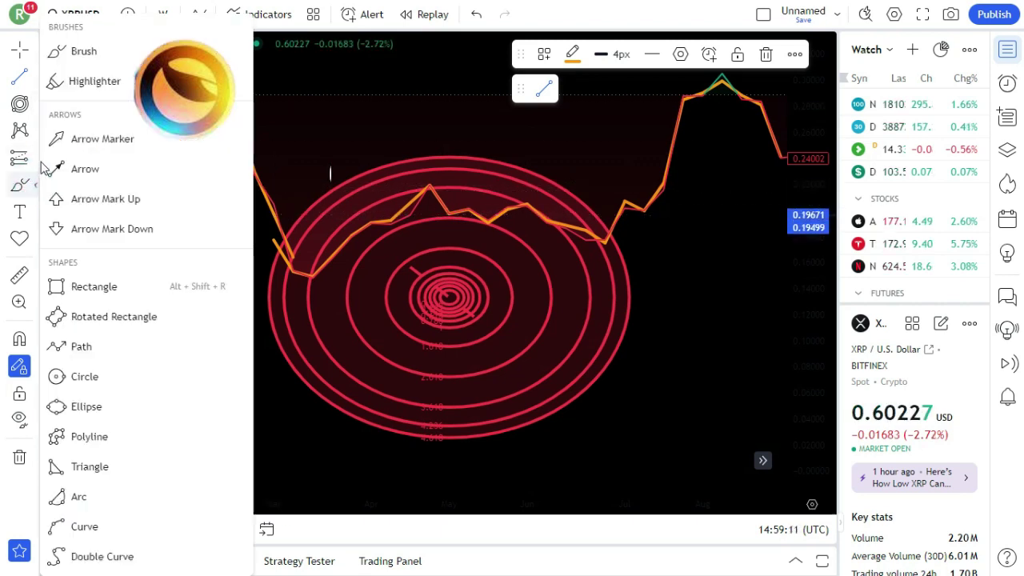
{"action": "left_click", "coordinate": [46, 144]}
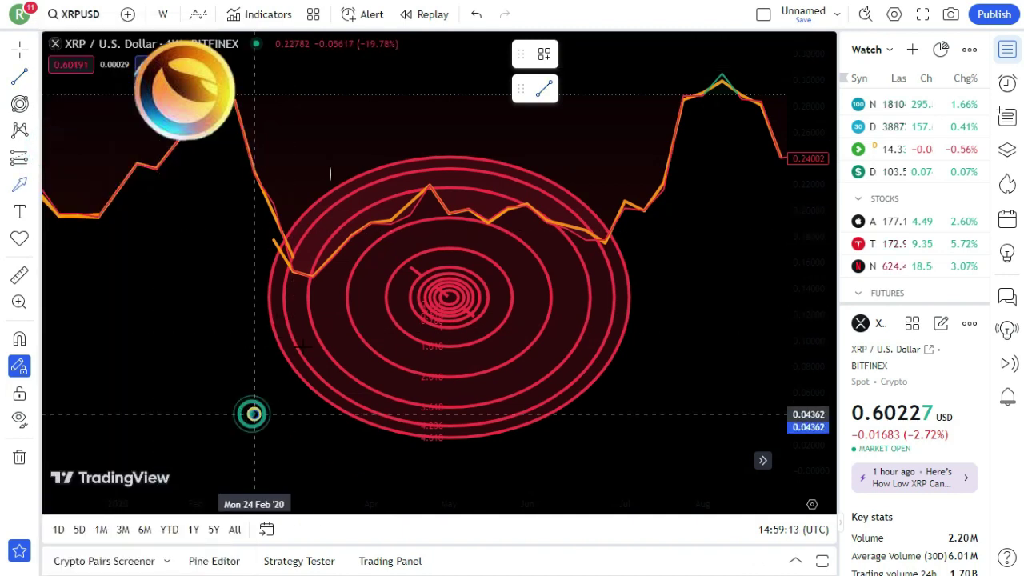
{"action": "mouse_move", "coordinate": [252, 414]}
{"action": "left_mouse_down"}
{"action": "mouse_move", "coordinate": [342, 281]}
{"action": "mouse_move", "coordinate": [427, 276]}
{"action": "left_mouse_up"}
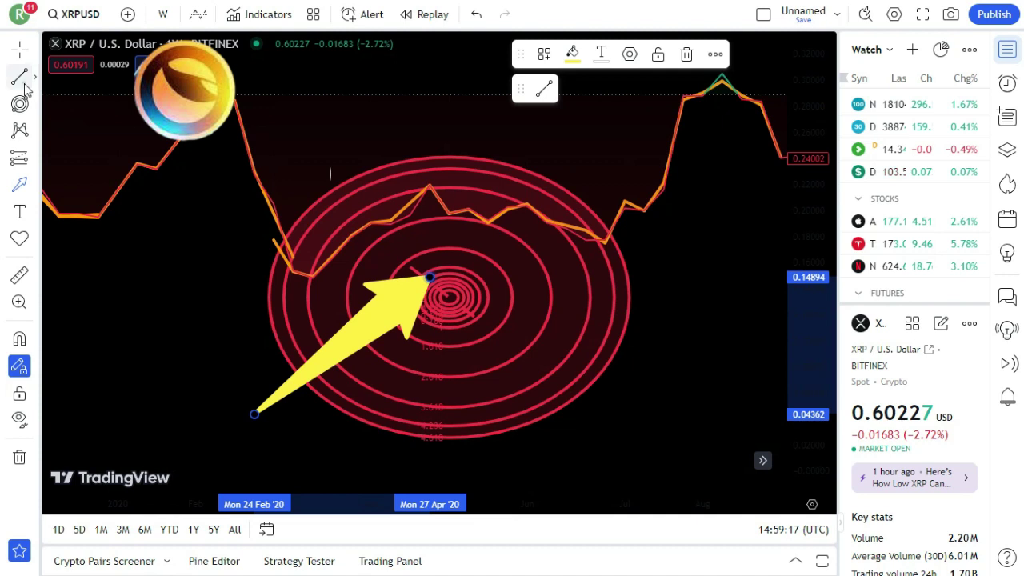
Draw a trend line through the arrow's middle from 24 February 2020 at 0.04534 to 27 April 2020 at 0.14779, and colour it blue.
{"action": "left_click", "coordinate": [215, 273]}
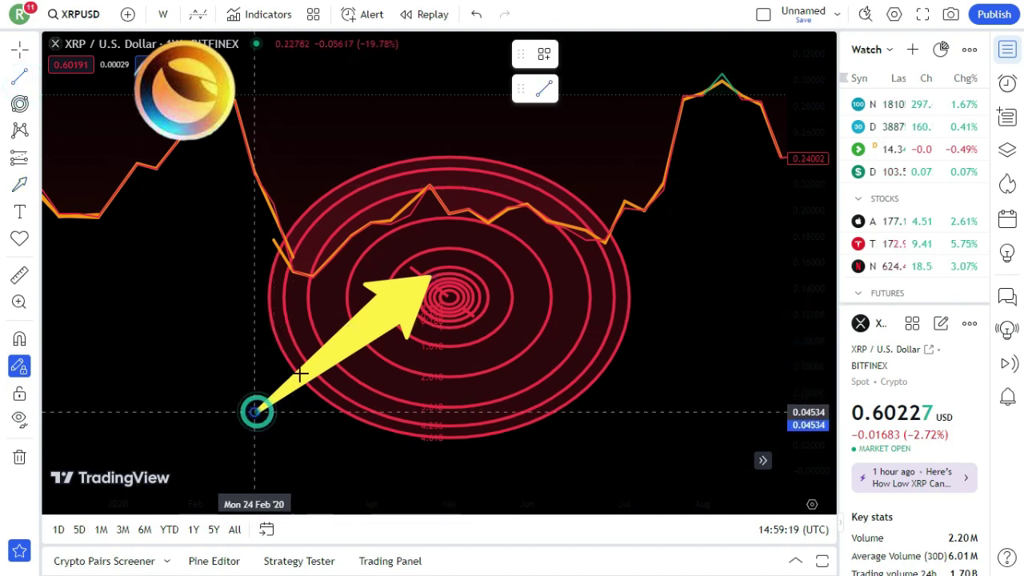
{"action": "left_click_drag", "start_coordinate": [254, 412], "coordinate": [429, 278]}
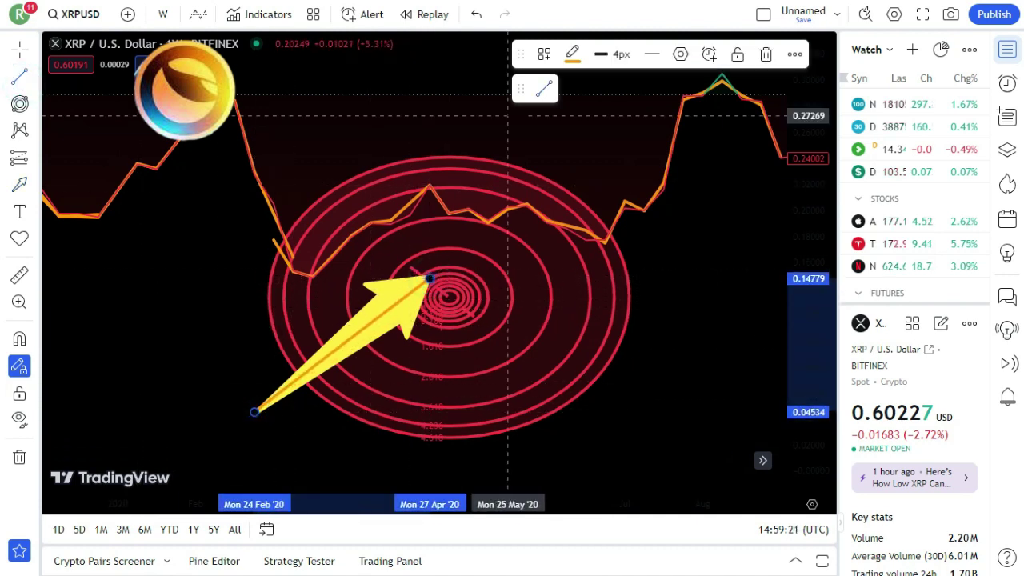
{"action": "left_click", "coordinate": [573, 56]}
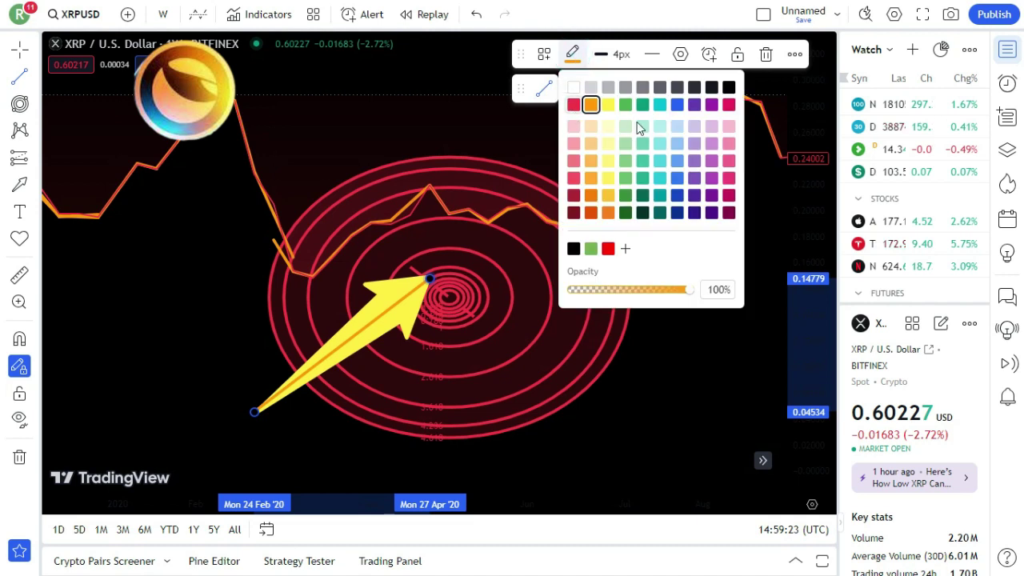
{"action": "left_click", "coordinate": [677, 100]}
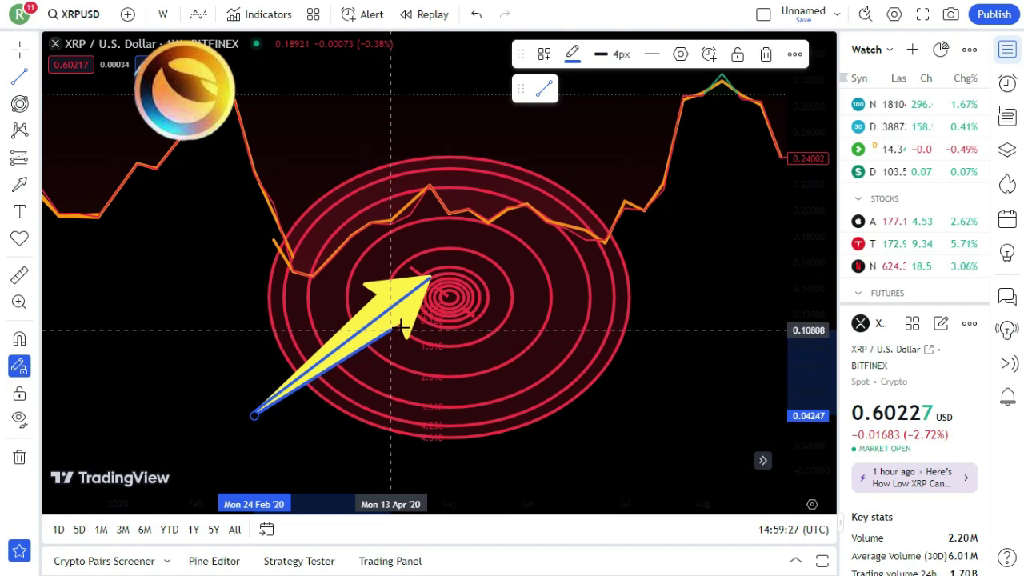
Outline the yellow arrow with blue trend lines along both sides of its shaft and from its tip to both corners of the head.
{"action": "mouse_move", "coordinate": [411, 327]}
{"action": "left_mouse_down"}
{"action": "mouse_move", "coordinate": [255, 413]}
{"action": "mouse_move", "coordinate": [370, 336]}
{"action": "mouse_move", "coordinate": [409, 326]}
{"action": "mouse_move", "coordinate": [392, 326]}
{"action": "left_mouse_up"}
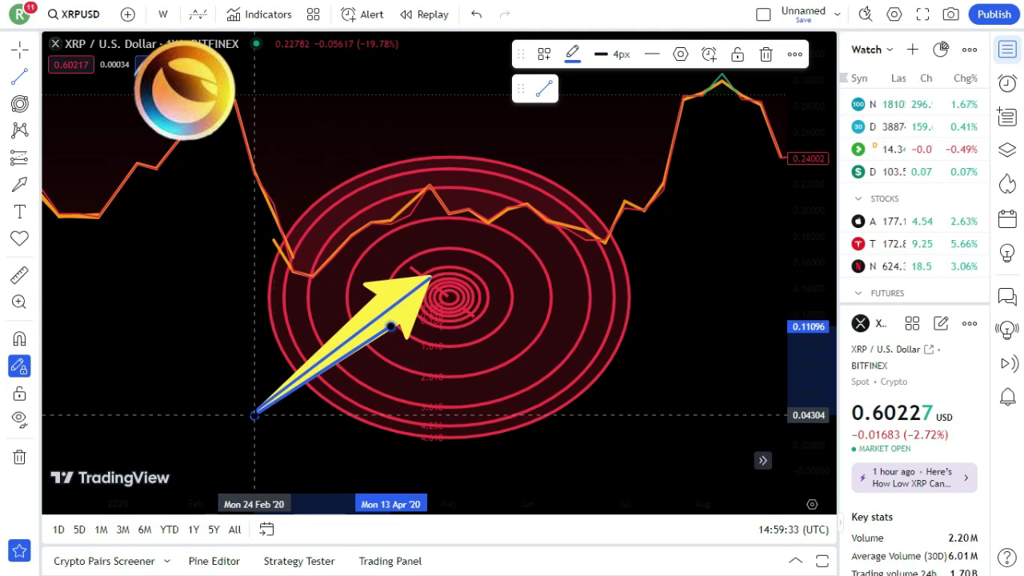
{"action": "left_click", "coordinate": [254, 414]}
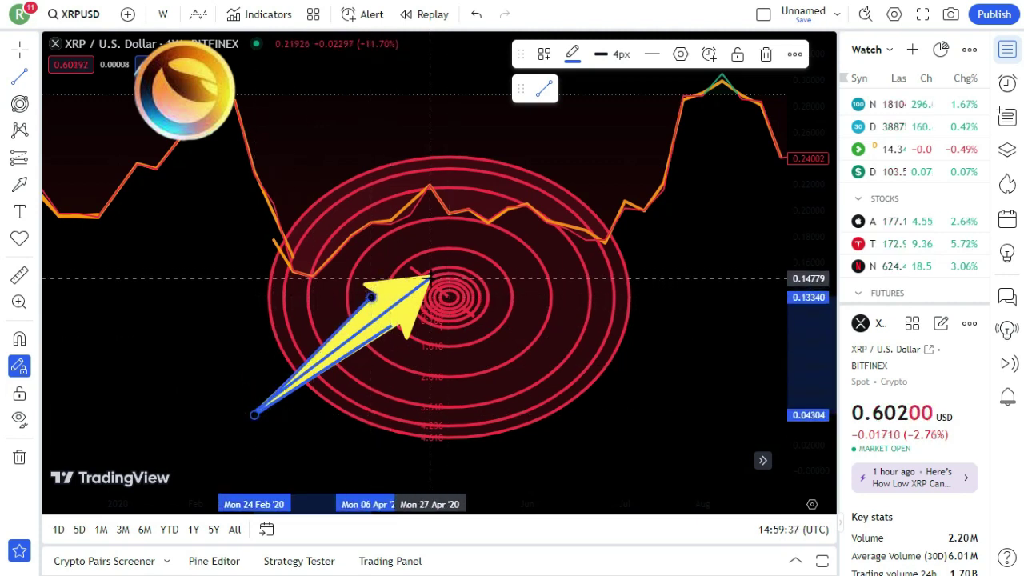
{"action": "left_click", "coordinate": [429, 277]}
{"action": "left_click", "coordinate": [410, 336]}
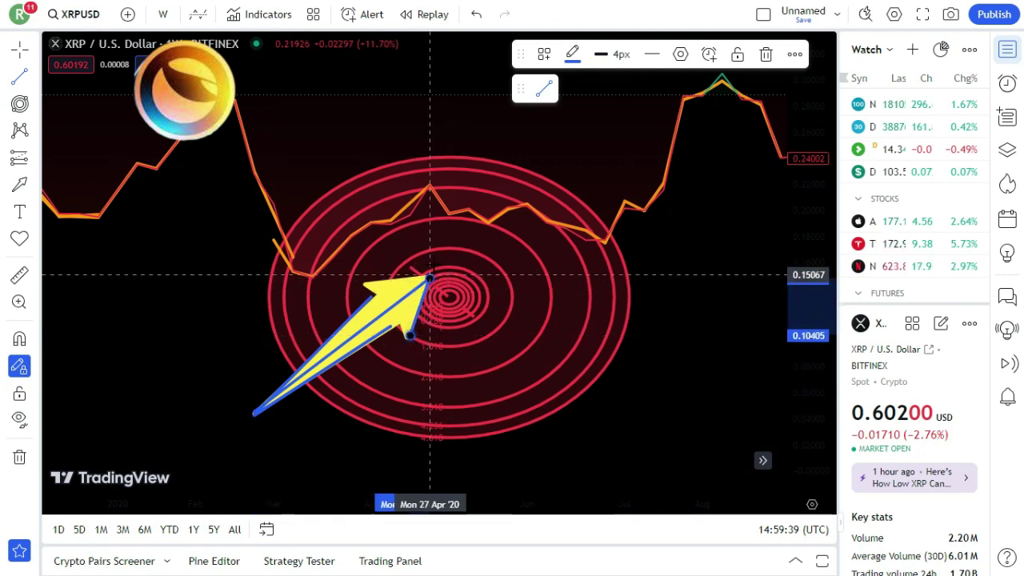
{"action": "left_click", "coordinate": [430, 278]}
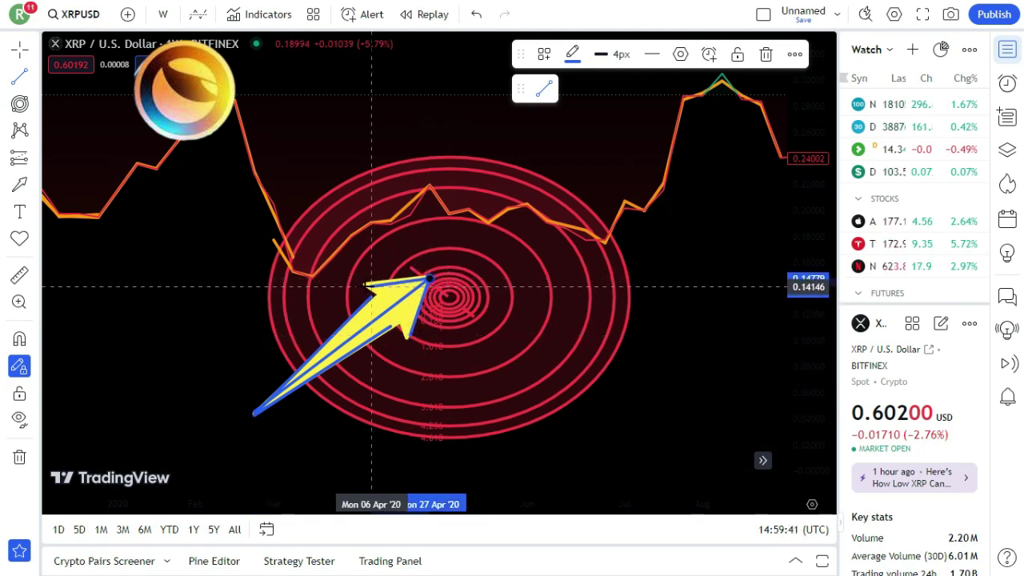
{"action": "left_click", "coordinate": [363, 281]}
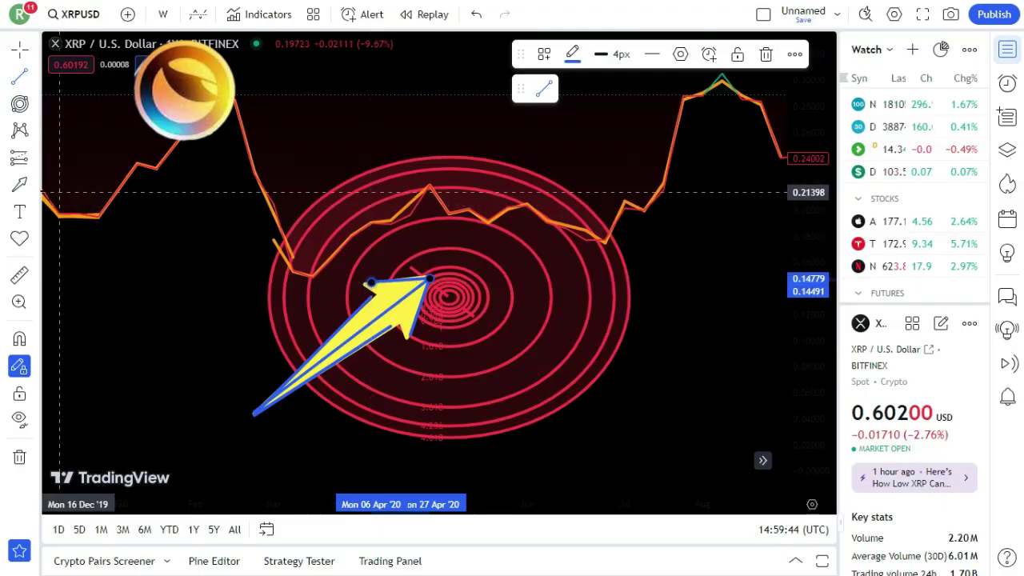